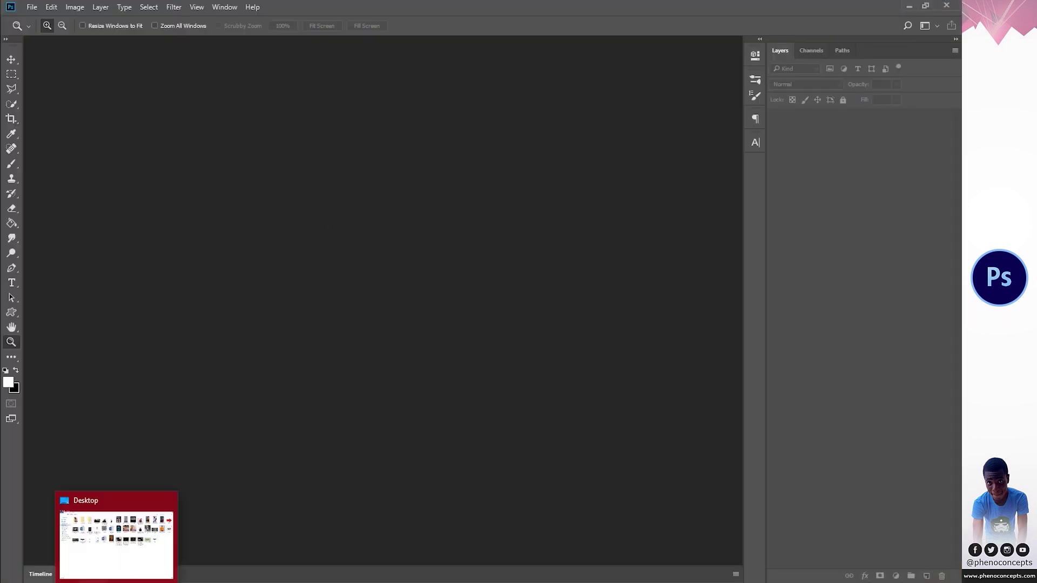
Step: Open Bat.png in Photoshop and fit the canvas to the screen
{"action": "left_click", "coordinate": [116, 534]}
{"action": "left_click_drag", "start_coordinate": [803, 258], "coordinate": [310, 419]}
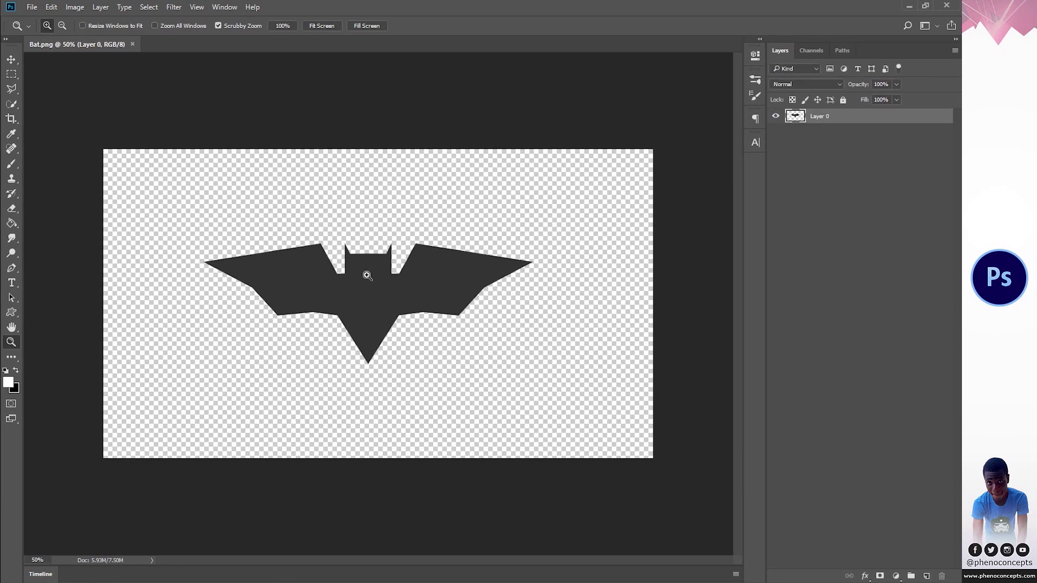
{"action": "left_click", "coordinate": [313, 28]}
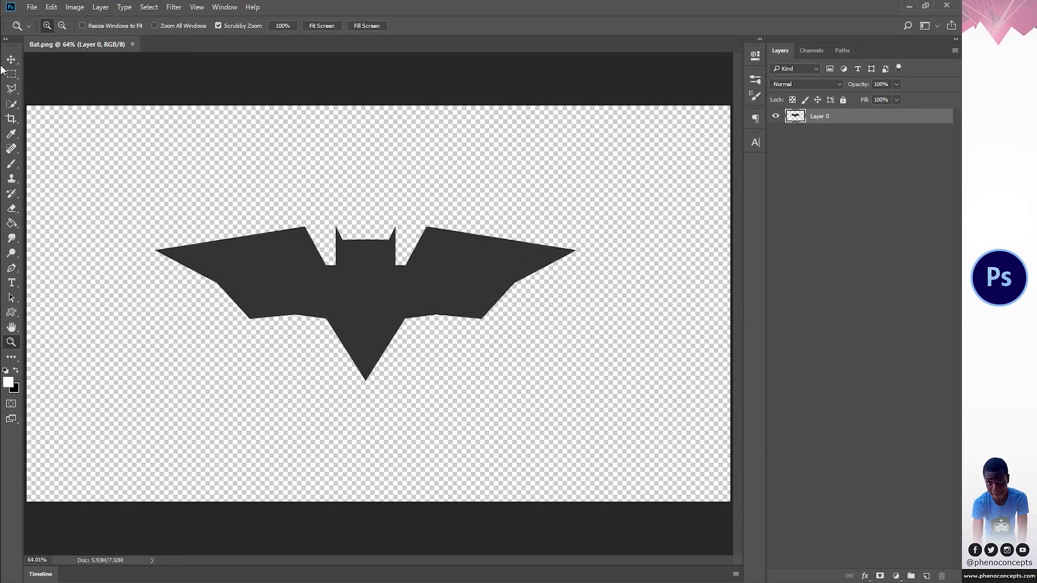
Step: Add a new layer filled with white and place it beneath the bat layer
{"action": "left_click", "coordinate": [927, 575]}
{"action": "key", "text": "g"}
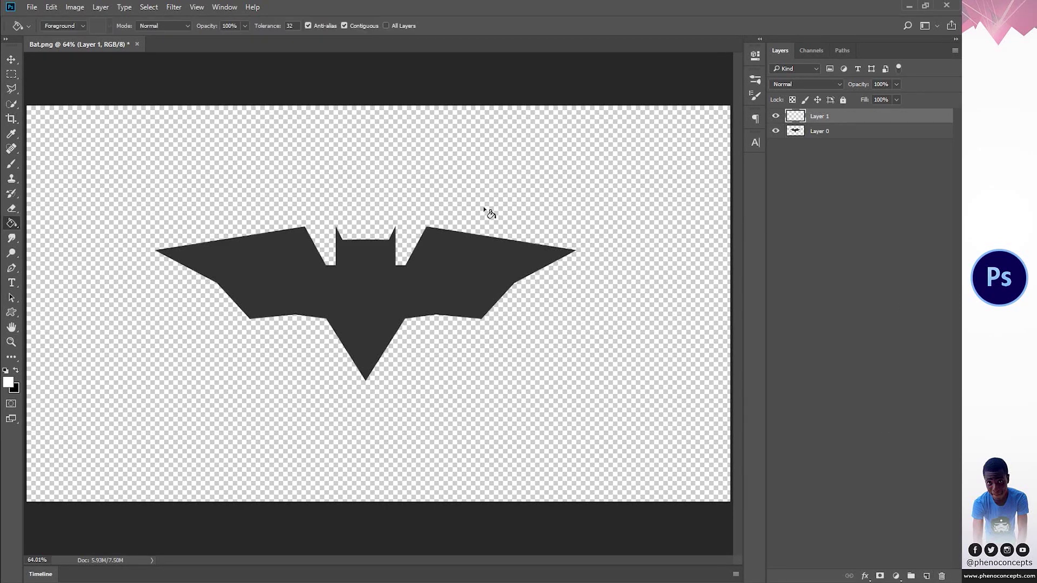
{"action": "left_click", "coordinate": [343, 155]}
{"action": "left_click_drag", "start_coordinate": [792, 114], "coordinate": [825, 146]}
{"action": "left_click", "coordinate": [824, 117]}
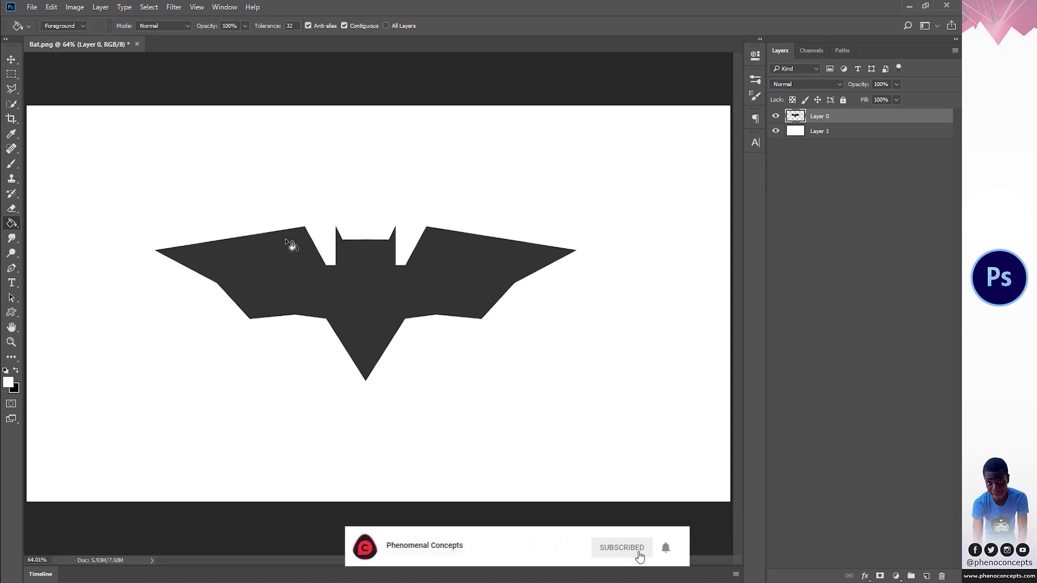
{"action": "left_click", "coordinate": [12, 75]}
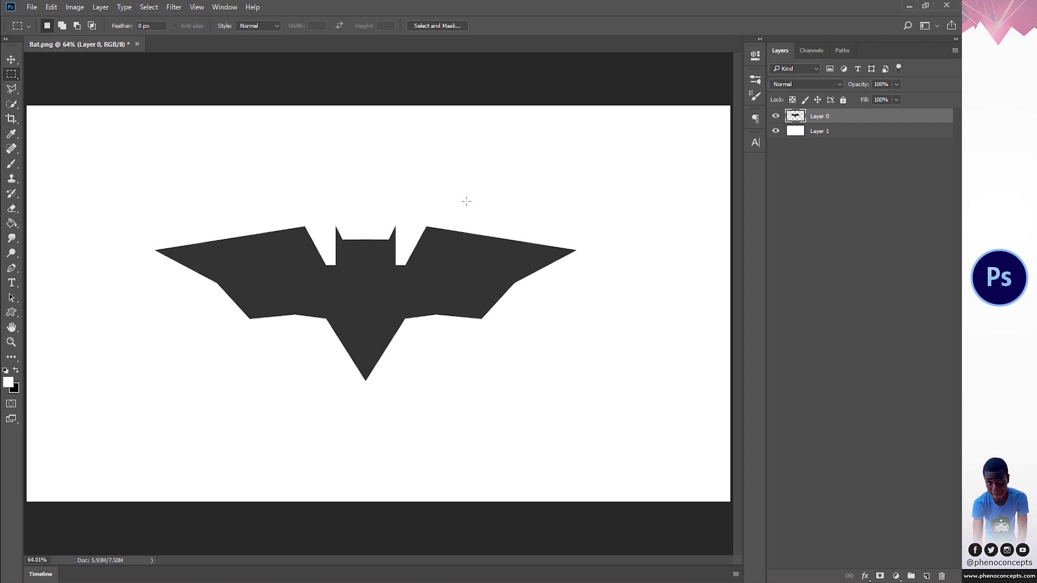
Step: Guide the bat's centre line, then select and delete its right half
{"action": "key", "text": "ctrl+r"}
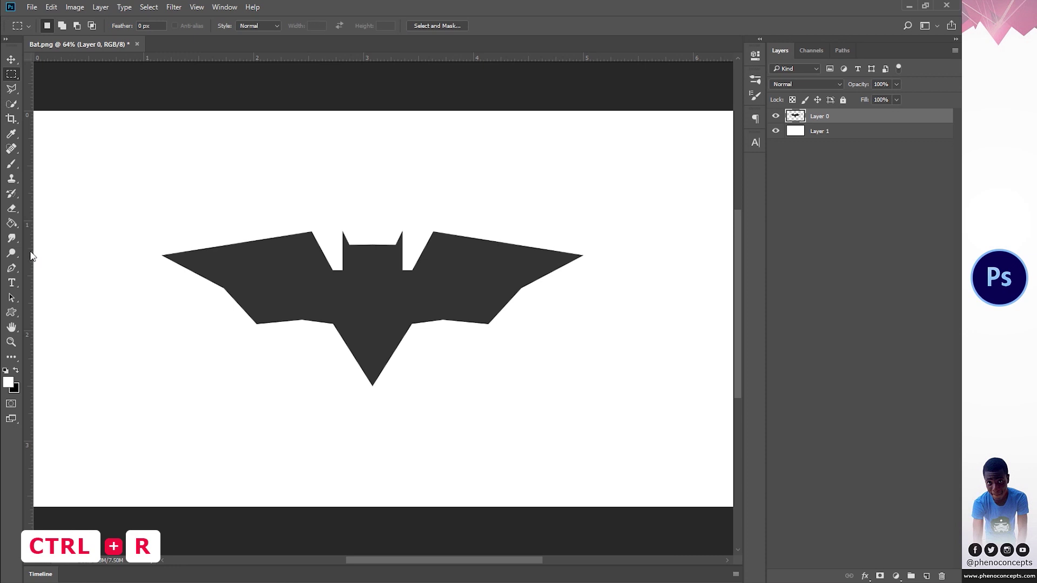
{"action": "left_click_drag", "start_coordinate": [27, 251], "coordinate": [371, 247]}
{"action": "key", "text": "m"}
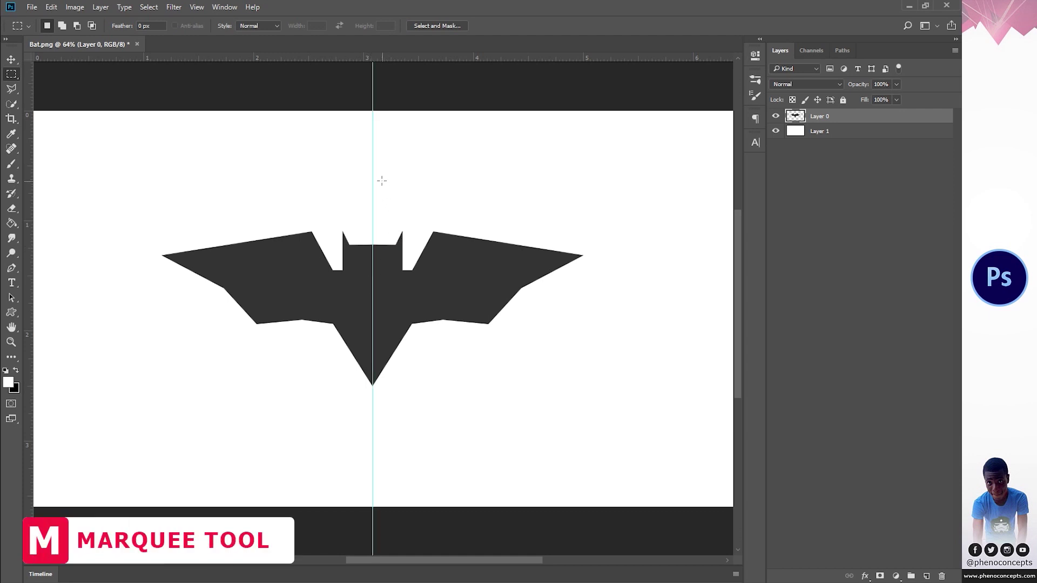
{"action": "left_click_drag", "start_coordinate": [373, 180], "coordinate": [646, 435]}
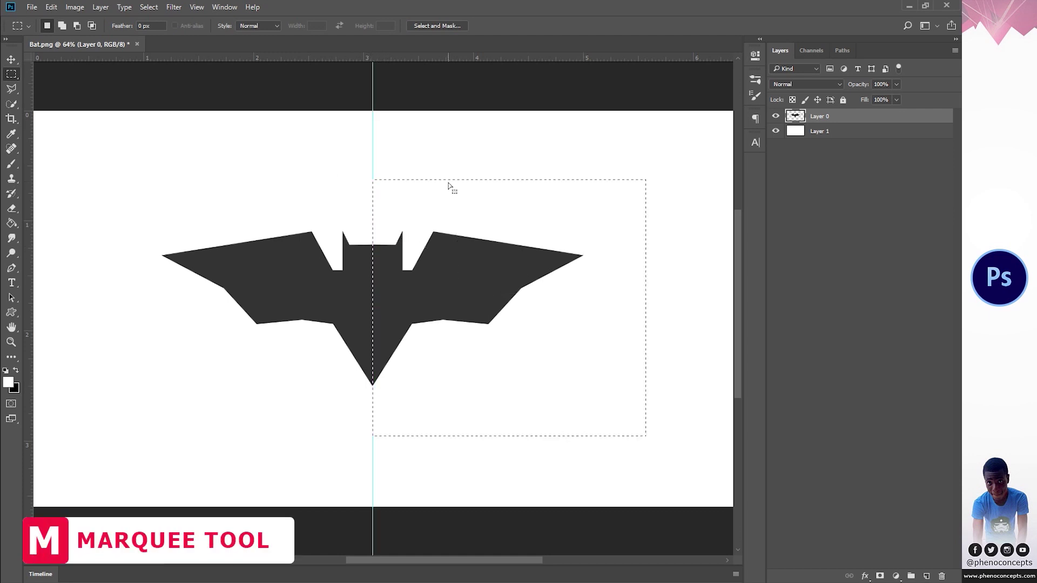
{"action": "right_click", "coordinate": [473, 279]}
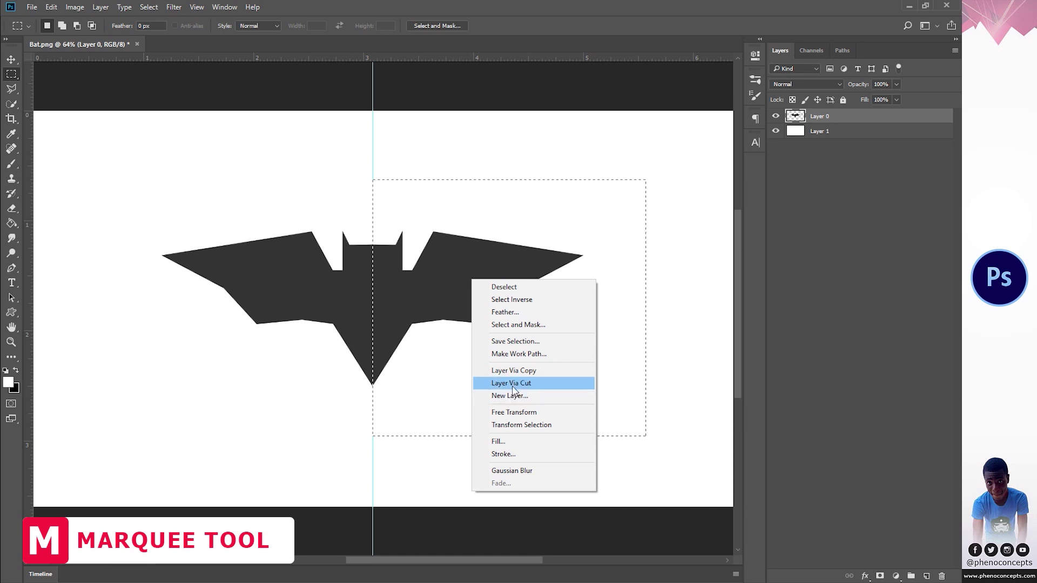
{"action": "left_click", "coordinate": [412, 268]}
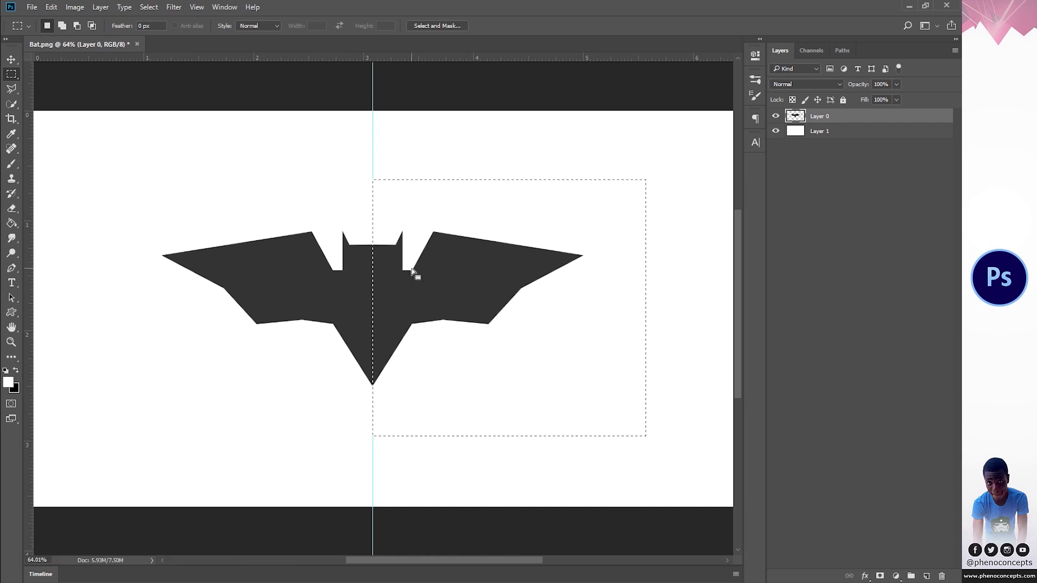
{"action": "key", "text": "Delete"}
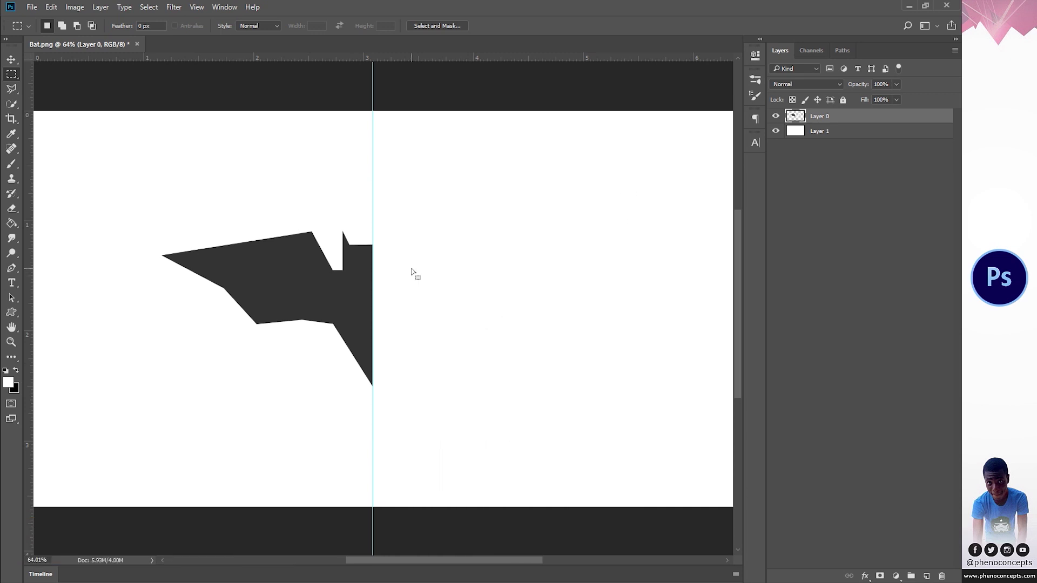
{"action": "key", "text": "ctrl+d"}
Step: Remove the centre guide and hide the rulers
{"action": "key", "text": "v"}
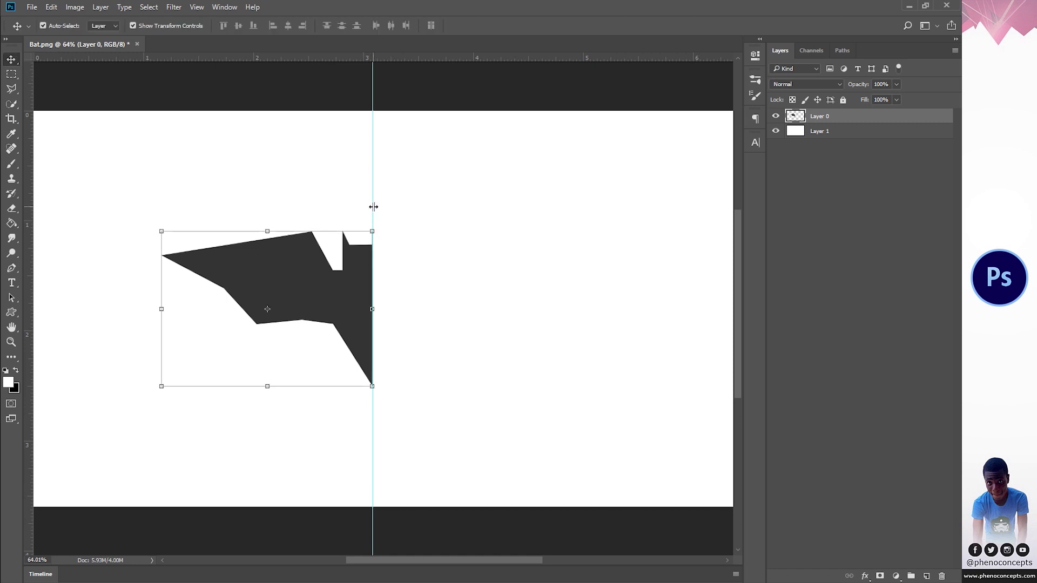
{"action": "left_click_drag", "start_coordinate": [373, 209], "coordinate": [17, 195]}
{"action": "key", "text": "ctrl"}
{"action": "key", "text": "ctrl+r"}
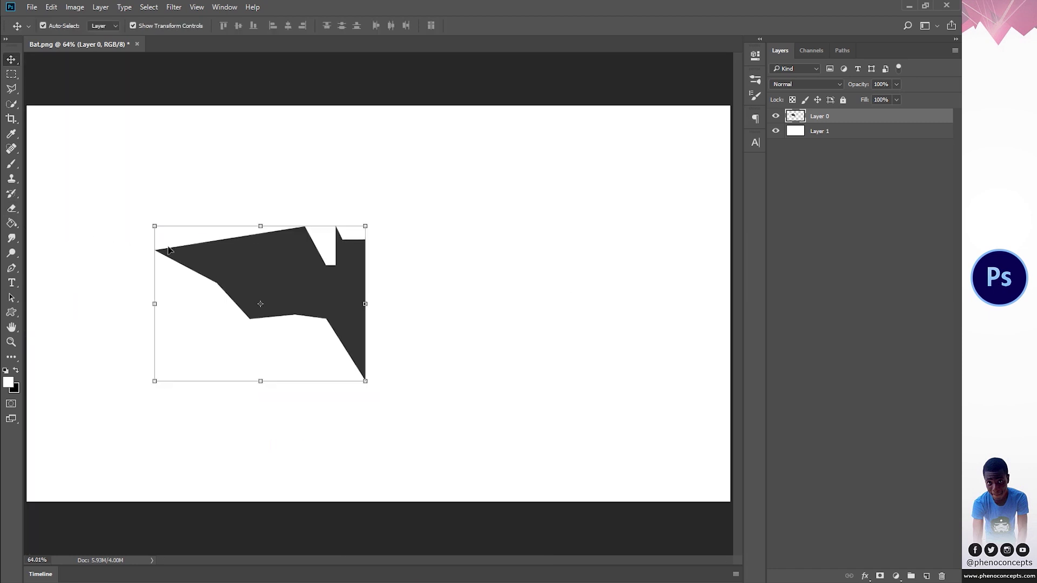
{"action": "left_click", "coordinate": [871, 314]}
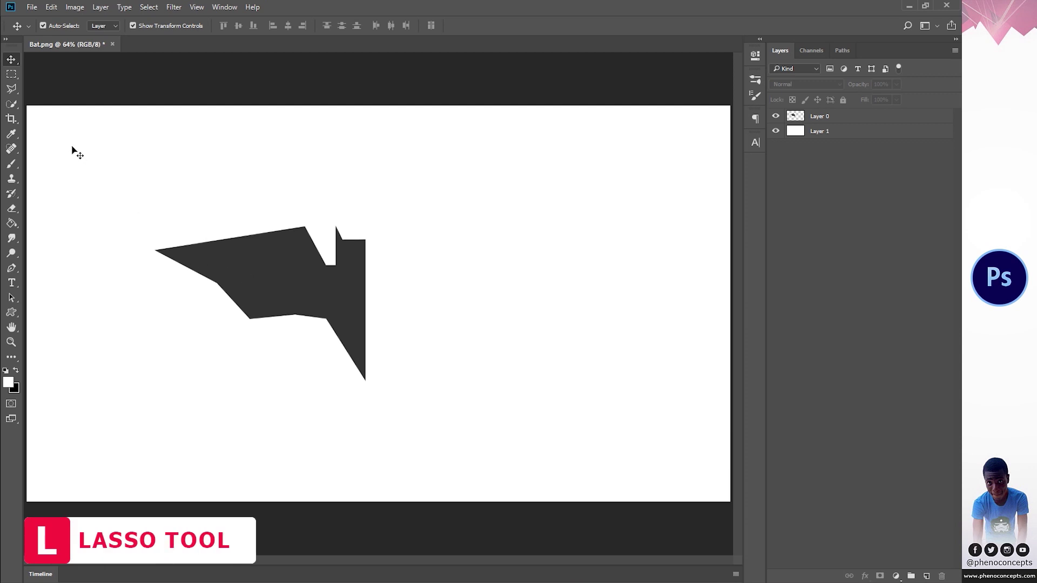
Step: Choose the Polygonal Lasso Tool and zoom the wing to 100%
{"action": "left_click", "coordinate": [11, 90]}
{"action": "right_click", "coordinate": [10, 89]}
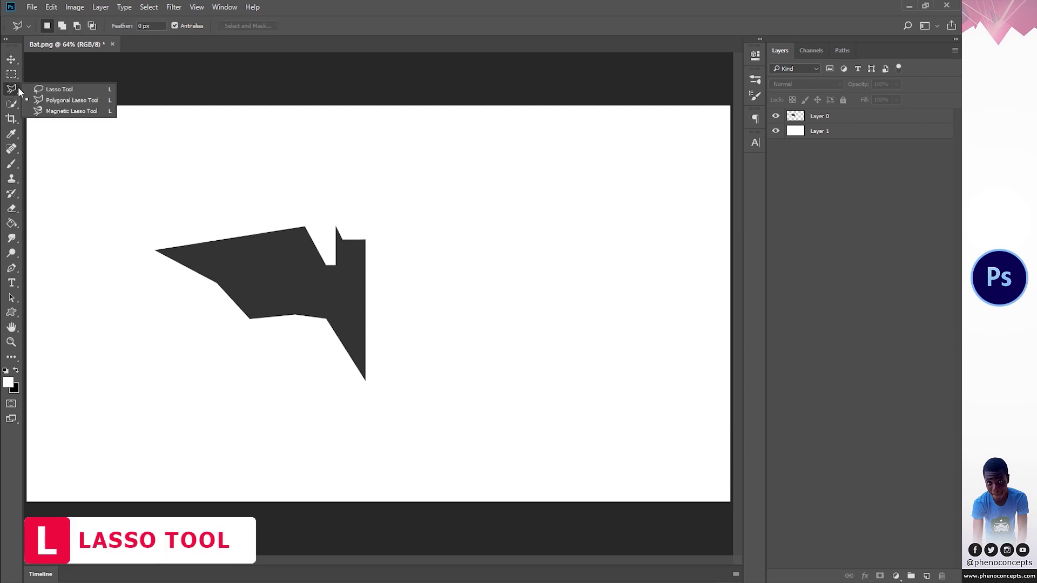
{"action": "left_click", "coordinate": [60, 102]}
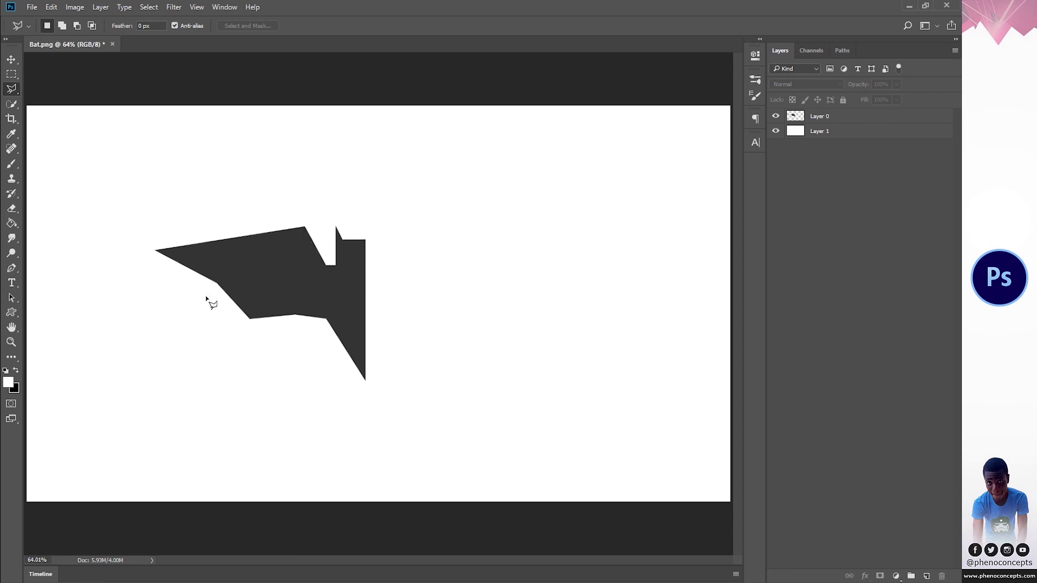
{"action": "key", "text": "z"}
{"action": "left_click", "coordinate": [181, 230]}
{"action": "left_click", "coordinate": [181, 230]}
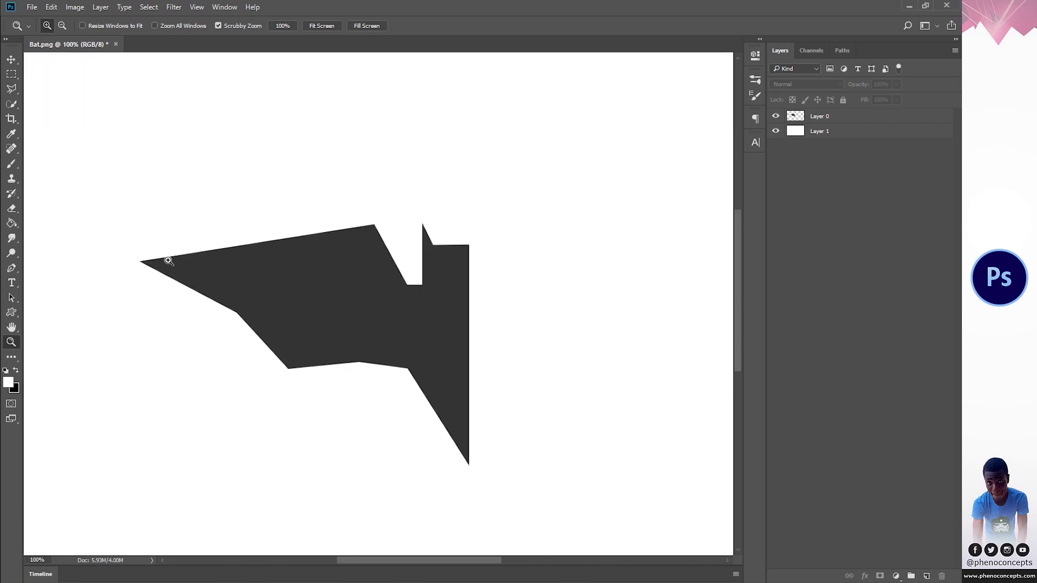
Step: Outline a thin wedge from the wing's top vertex down to its lower edge
{"action": "left_click", "coordinate": [8, 78]}
{"action": "left_click", "coordinate": [10, 89]}
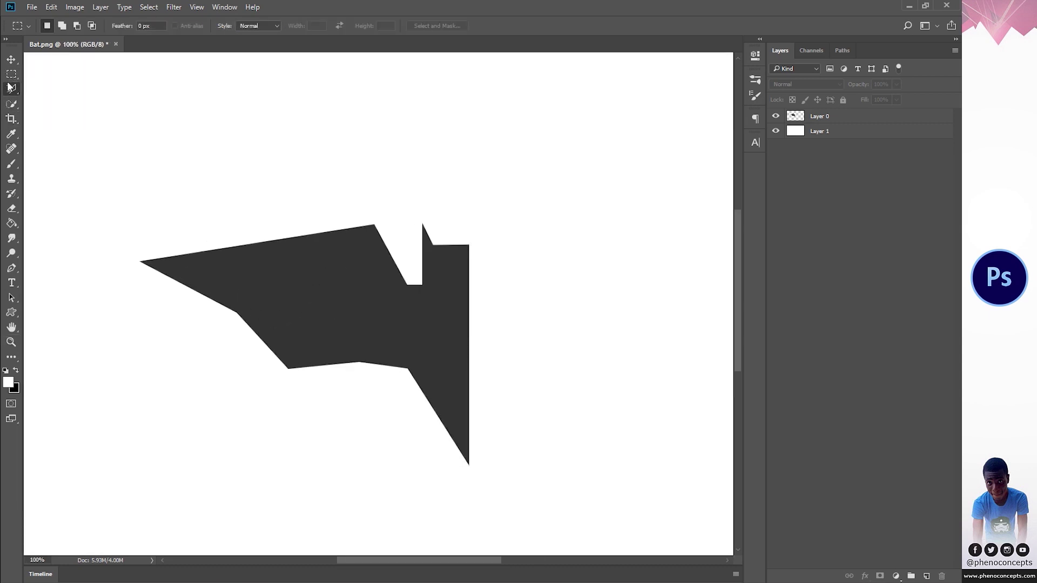
{"action": "left_click", "coordinate": [374, 225]}
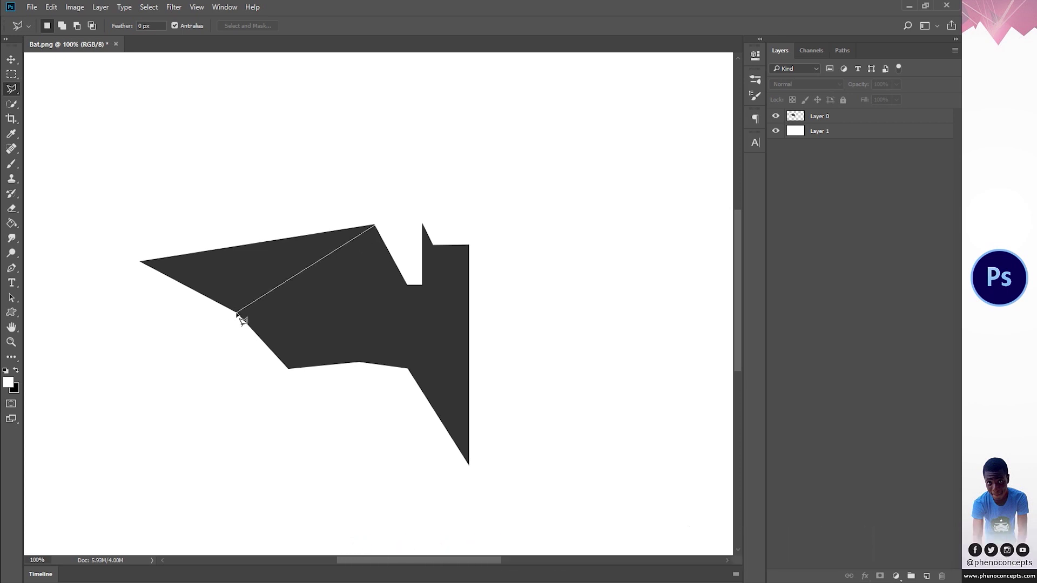
{"action": "left_click", "coordinate": [237, 312]}
Step: Pick the Burn Tool, activate Layer 0, drop the wing selection and add an empty Layer 2
{"action": "left_click", "coordinate": [11, 253]}
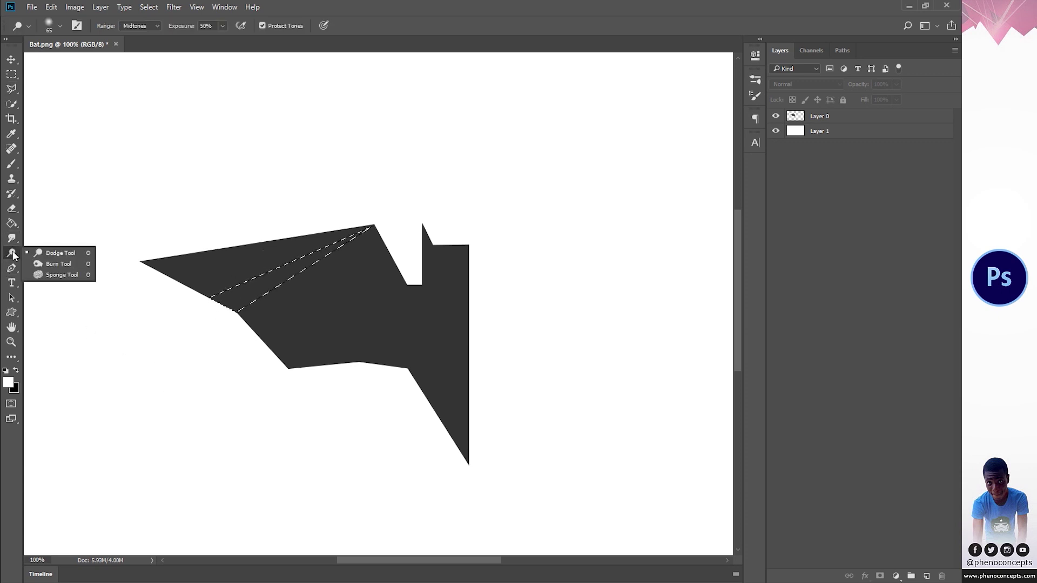
{"action": "left_click", "coordinate": [58, 264]}
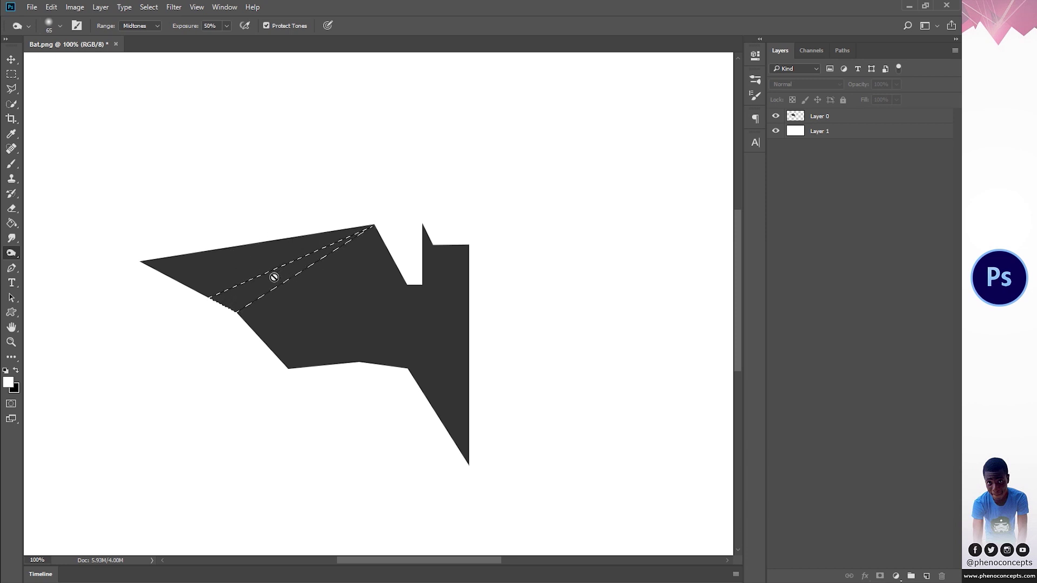
{"action": "left_click", "coordinate": [821, 120]}
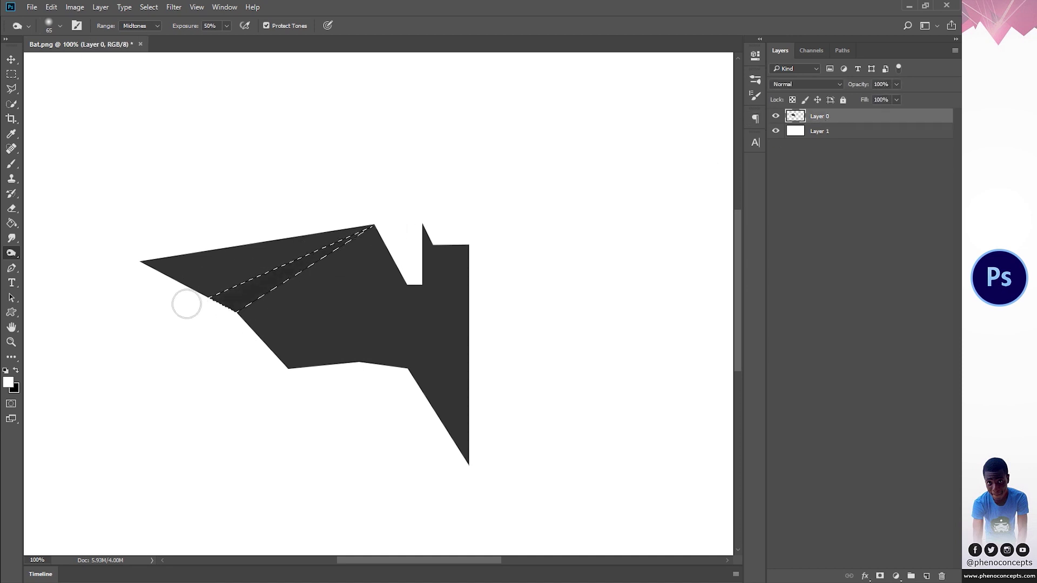
{"action": "key", "text": "ctrl+d"}
{"action": "key", "text": "ctrl+z"}
{"action": "key", "text": "ctrl+d"}
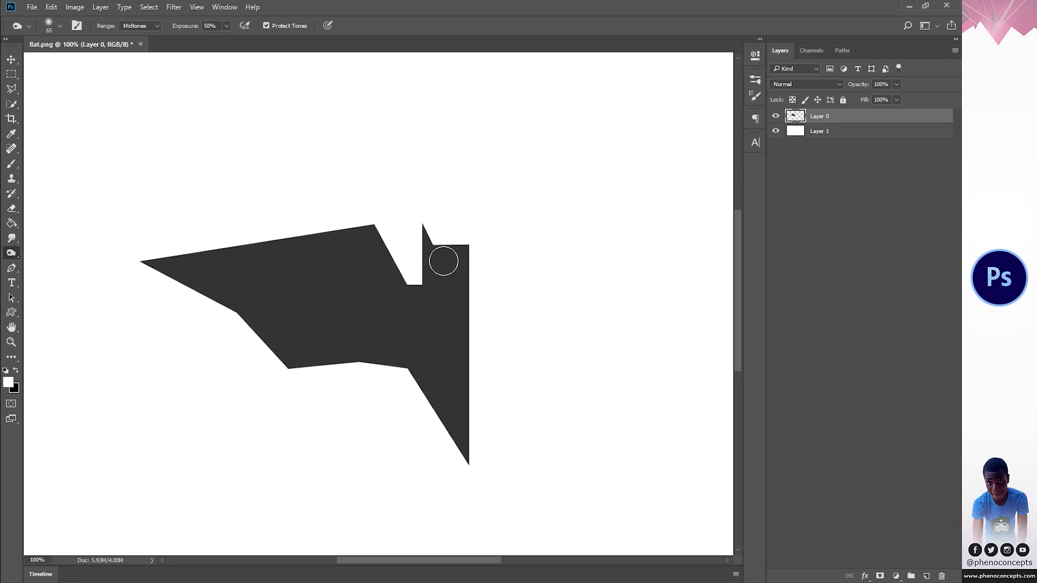
{"action": "left_click", "coordinate": [927, 576]}
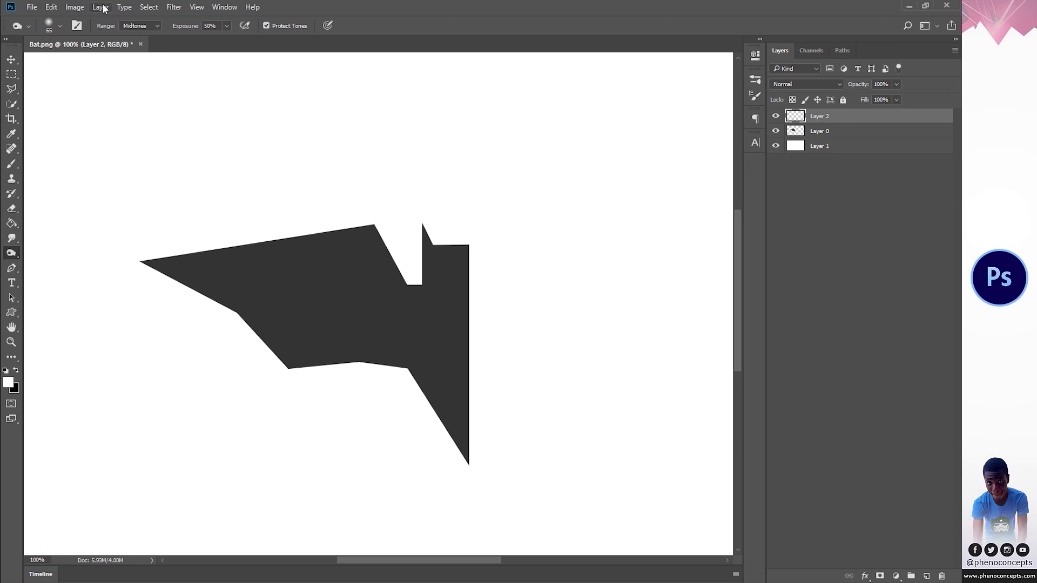
Step: Fill Layer 2 with 50% Gray and set its blend mode to Overlay
{"action": "left_click", "coordinate": [56, 8]}
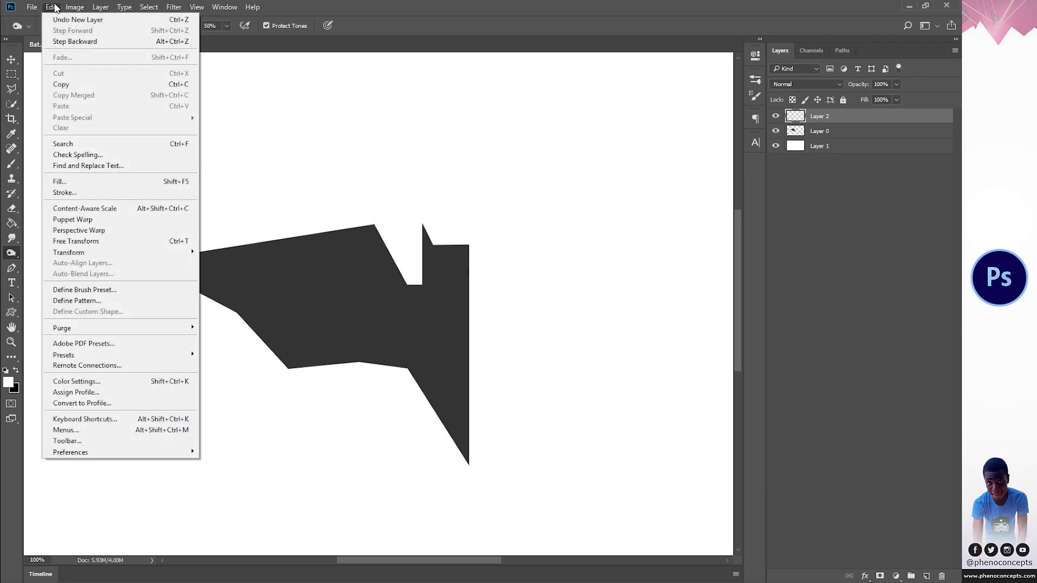
{"action": "left_click", "coordinate": [63, 182]}
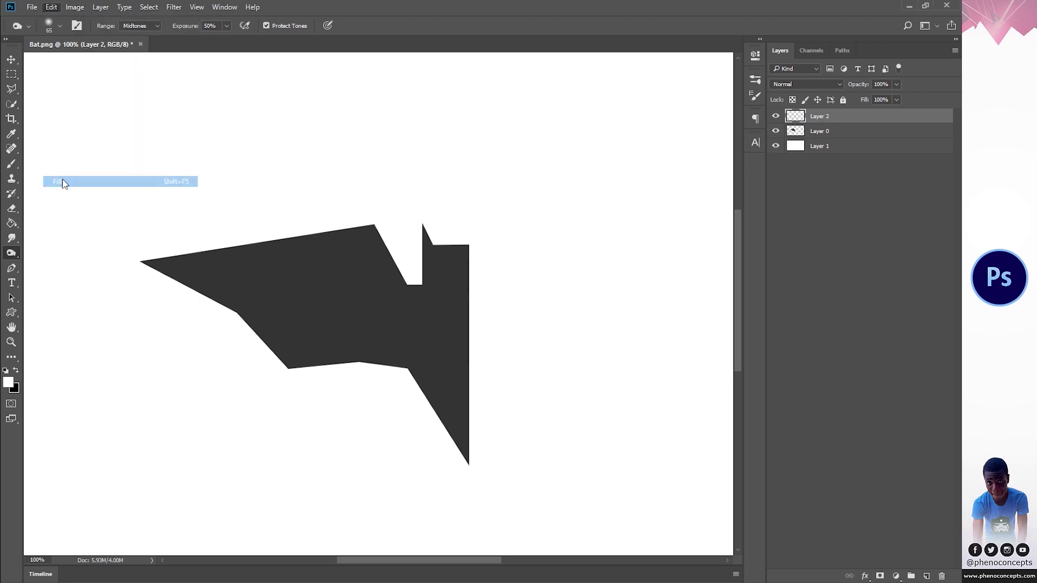
{"action": "left_click", "coordinate": [476, 154]}
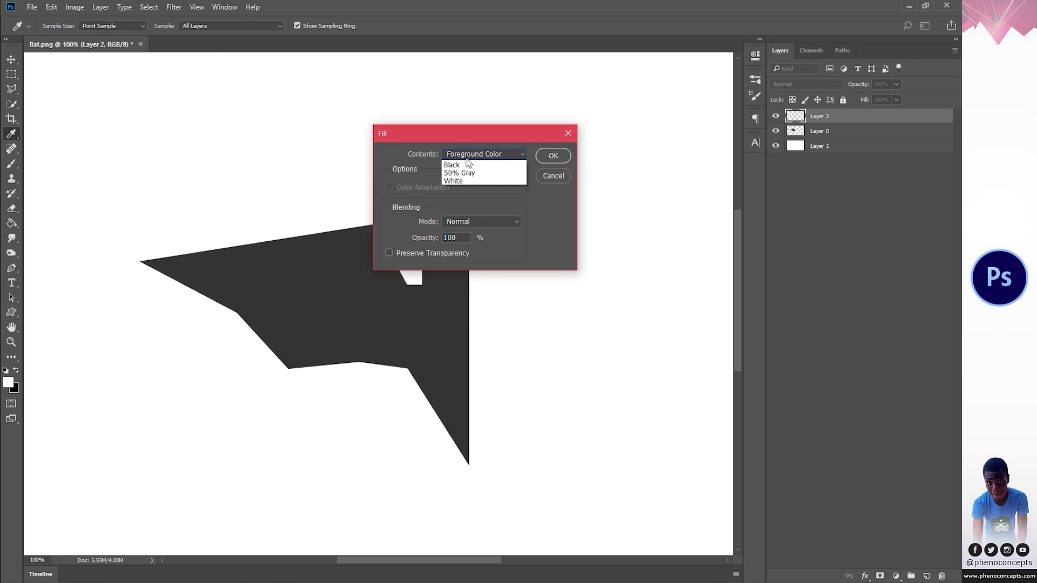
{"action": "left_click", "coordinate": [455, 238]}
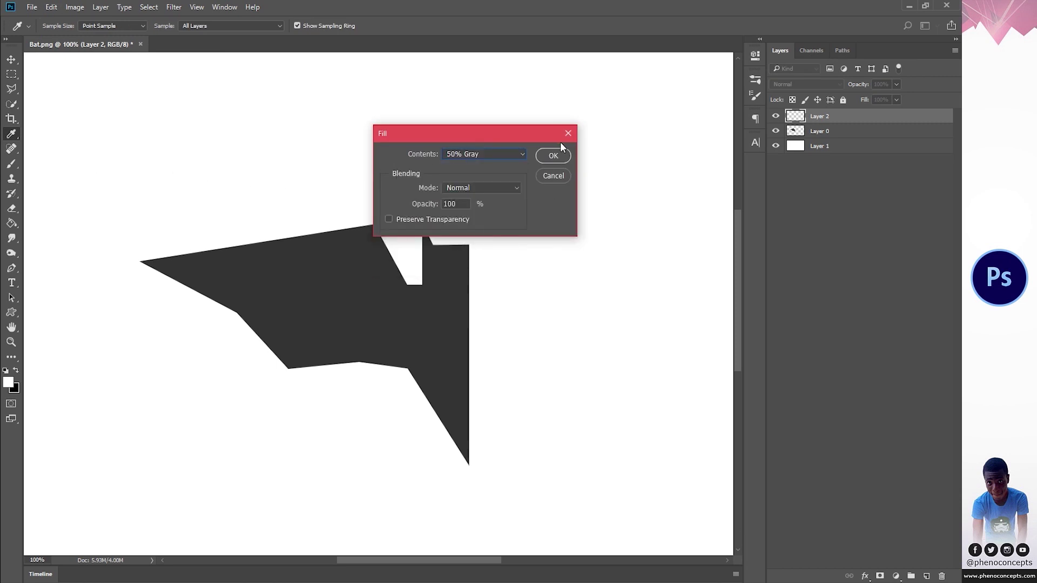
{"action": "left_click", "coordinate": [558, 155]}
{"action": "key", "text": "o"}
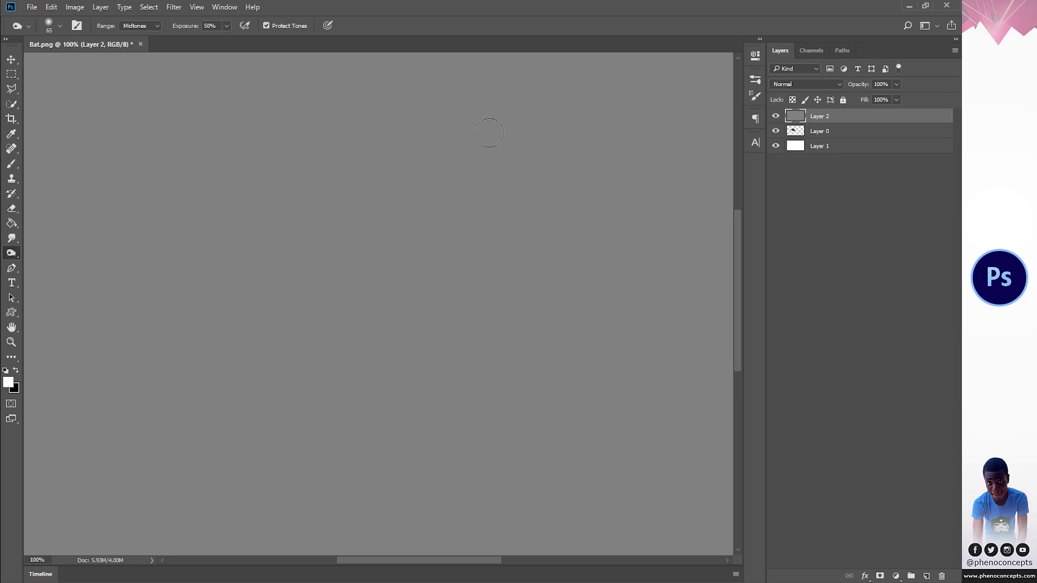
{"action": "left_click", "coordinate": [792, 84]}
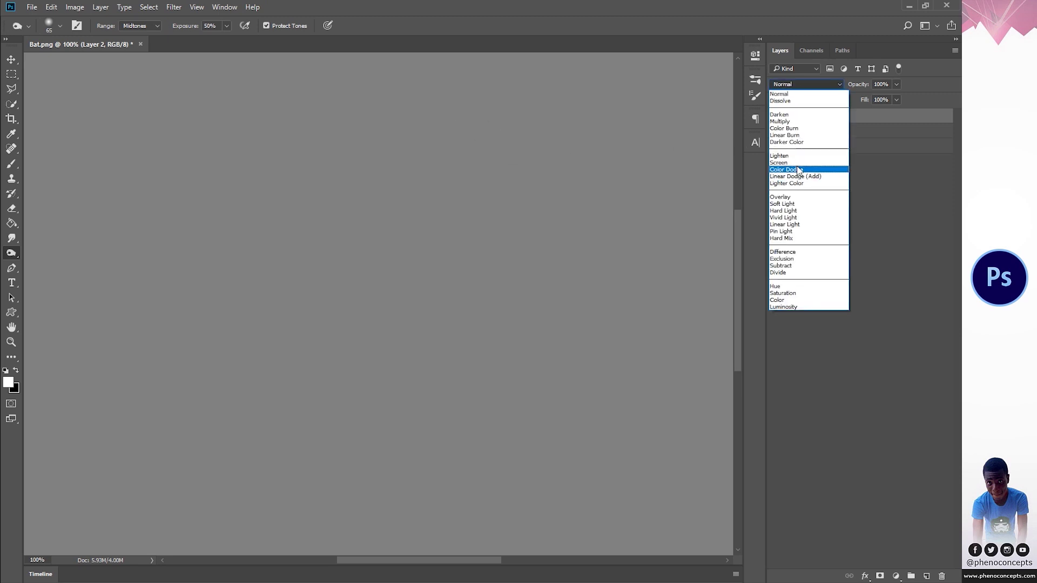
{"action": "left_click", "coordinate": [797, 198]}
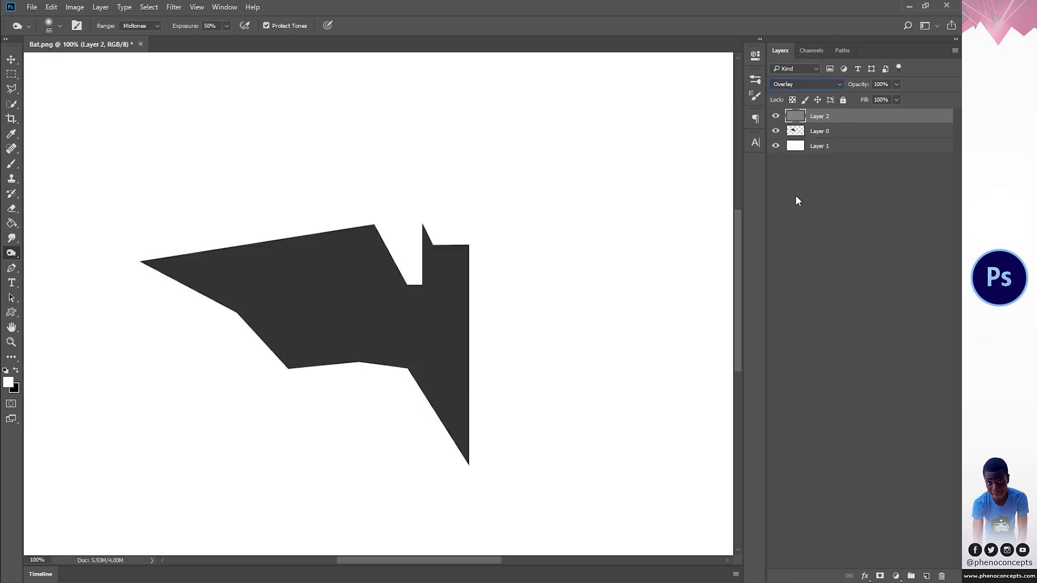
Step: Toggle Layer 0's visibility off and on to check the bat under the grey overlay
{"action": "left_click", "coordinate": [824, 131]}
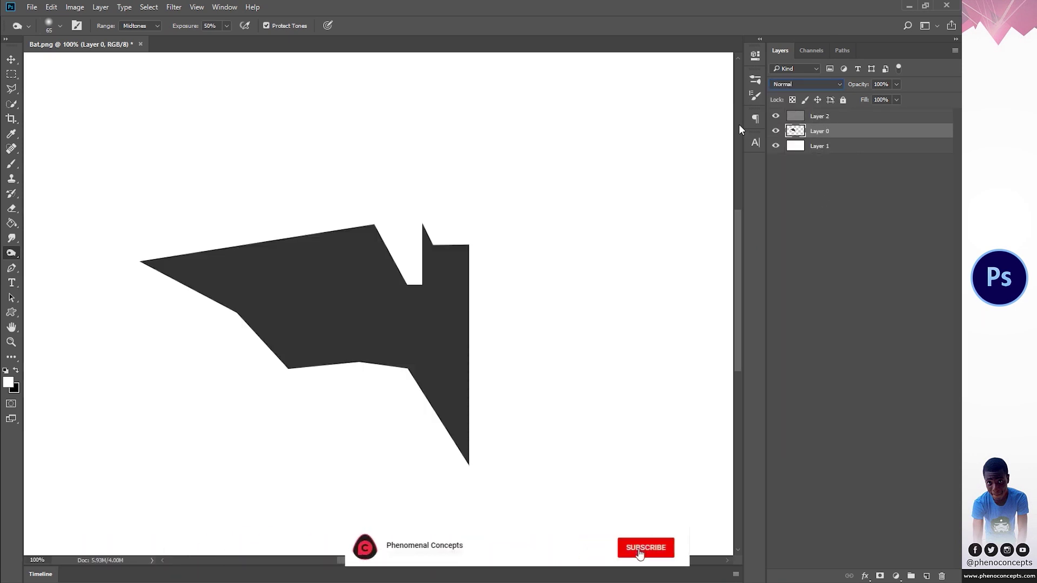
{"action": "left_click", "coordinate": [824, 118]}
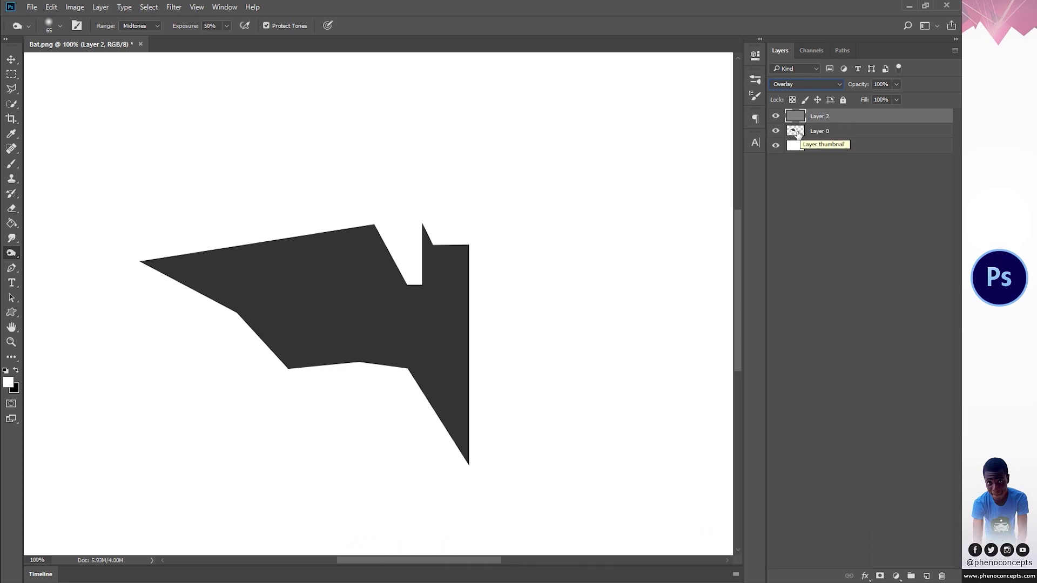
{"action": "left_click", "coordinate": [778, 133]}
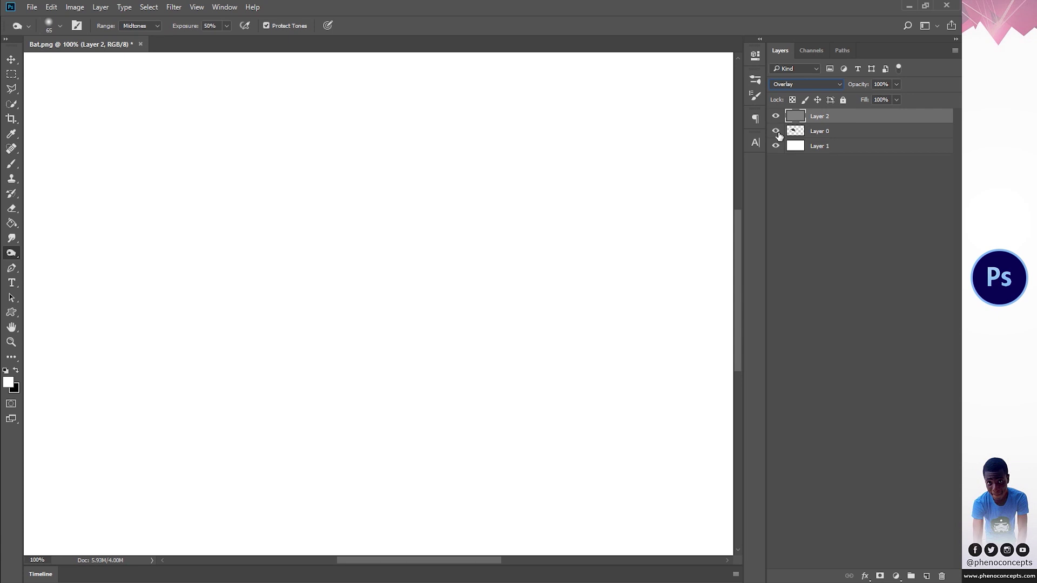
{"action": "left_click", "coordinate": [778, 133]}
{"action": "left_click", "coordinate": [821, 132]}
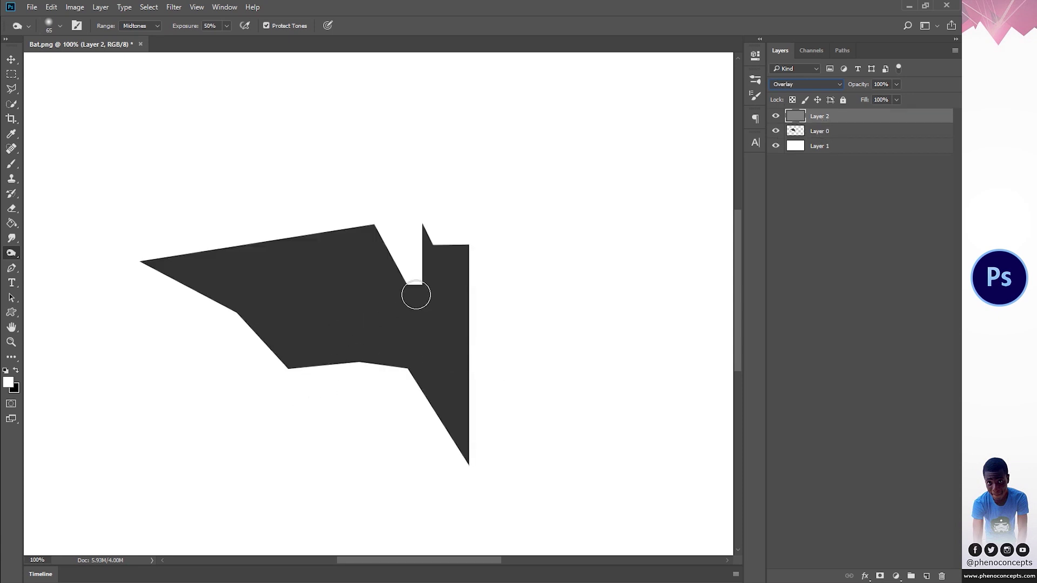
Step: Draw a triangular Polygonal Lasso selection joining the wing's left tip, top vertex and lower corner
{"action": "key", "text": "l"}
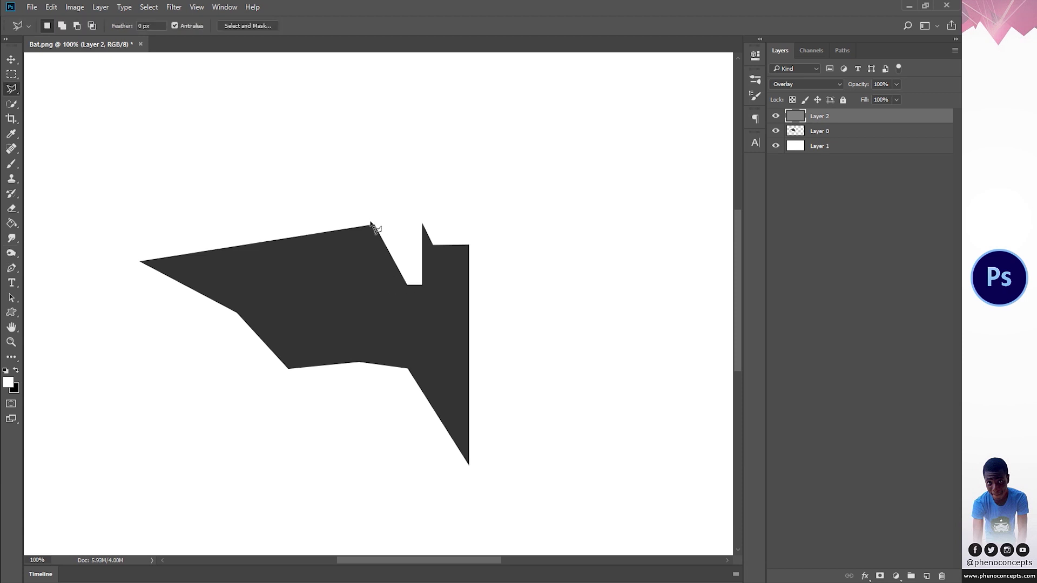
{"action": "left_click", "coordinate": [374, 226]}
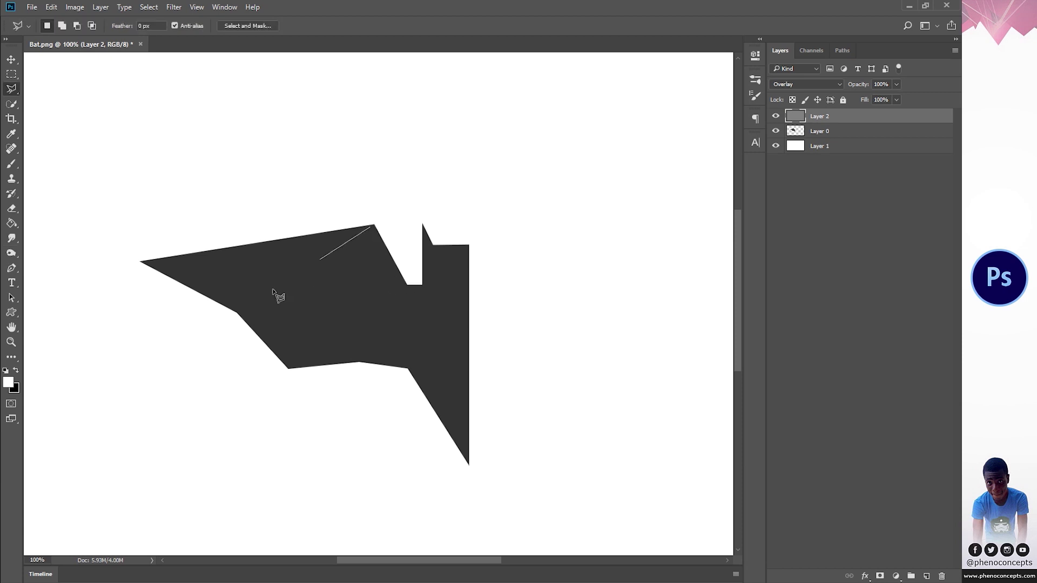
{"action": "left_click", "coordinate": [236, 312]}
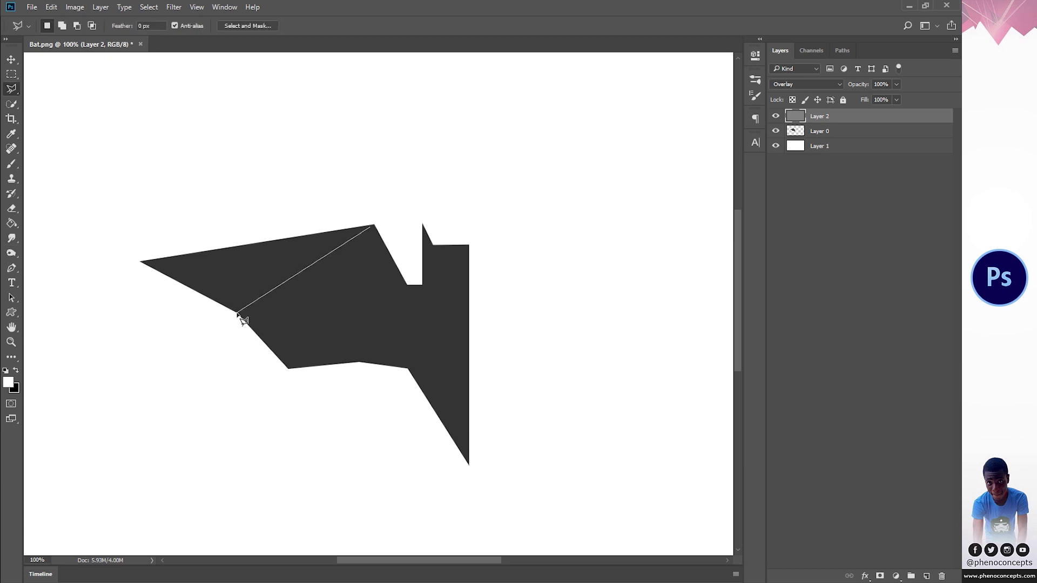
{"action": "left_click", "coordinate": [135, 261]}
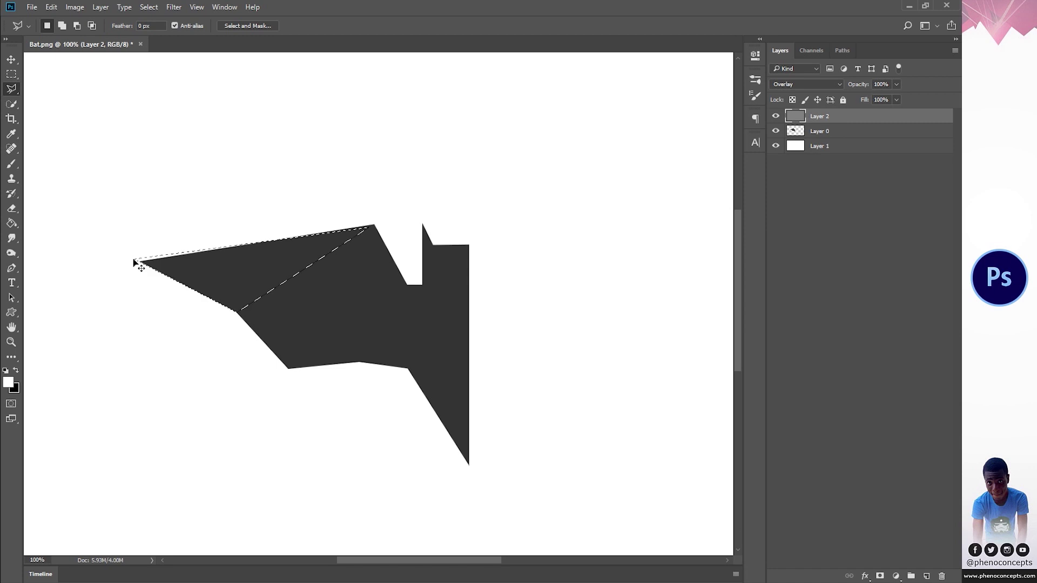
{"action": "left_click", "coordinate": [355, 235]}
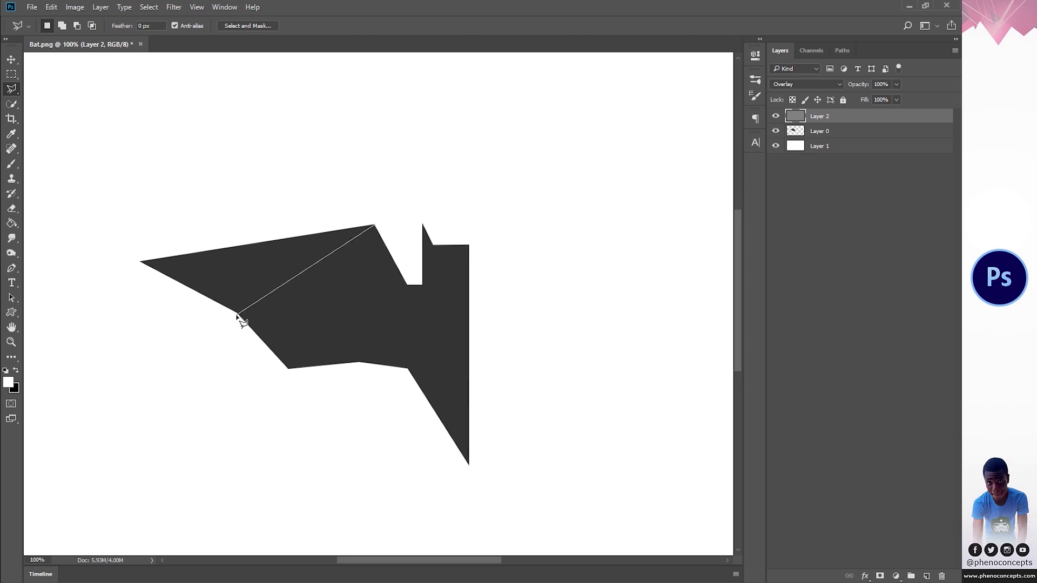
{"action": "left_click", "coordinate": [129, 261]}
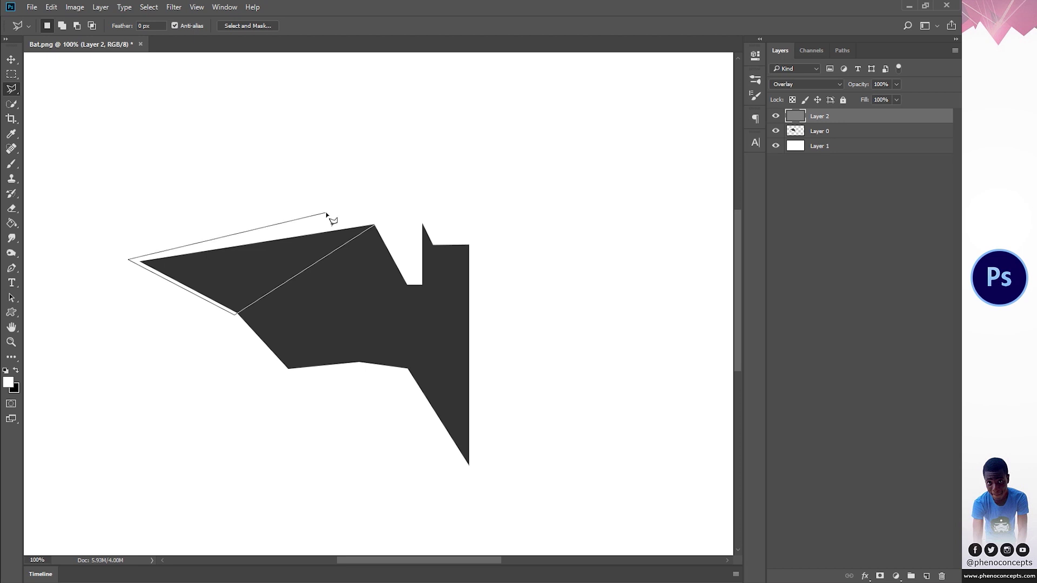
{"action": "left_click", "coordinate": [371, 204]}
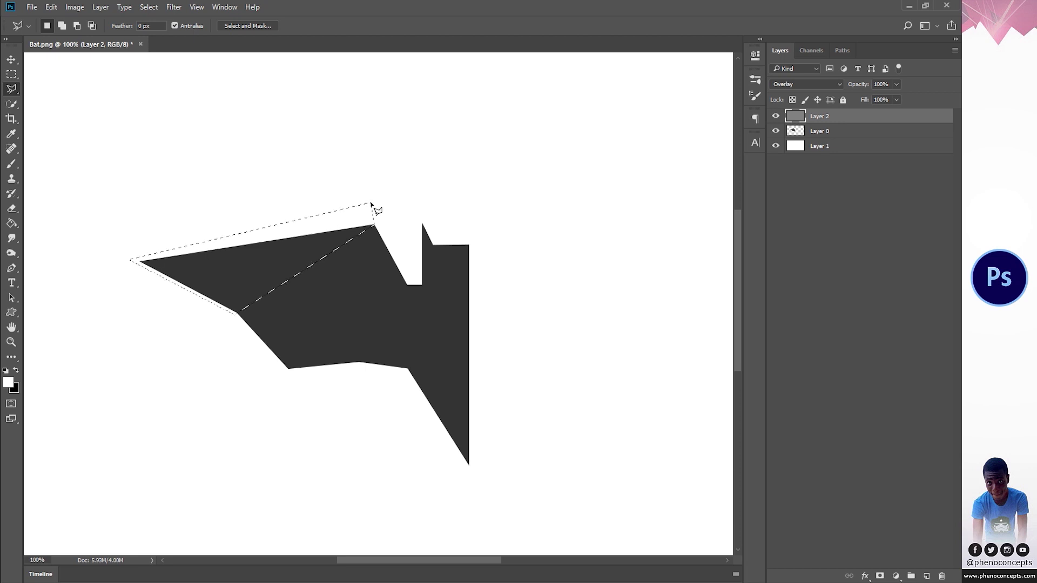
{"action": "left_click", "coordinate": [11, 253]}
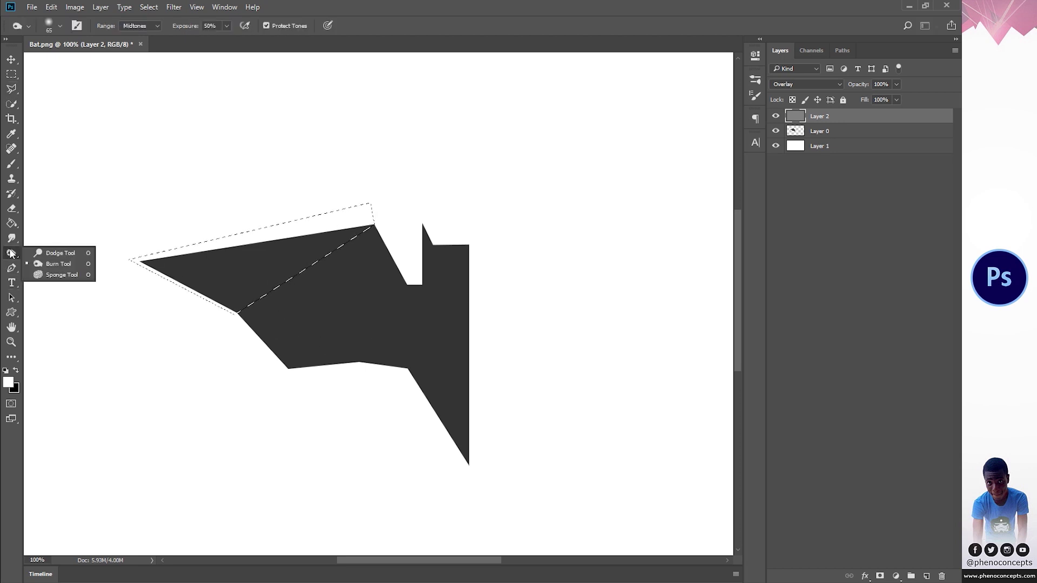
Step: Burn along the facet's inner diagonal edge with a 250 px brush at 20% exposure, then deselect
{"action": "left_click", "coordinate": [57, 265]}
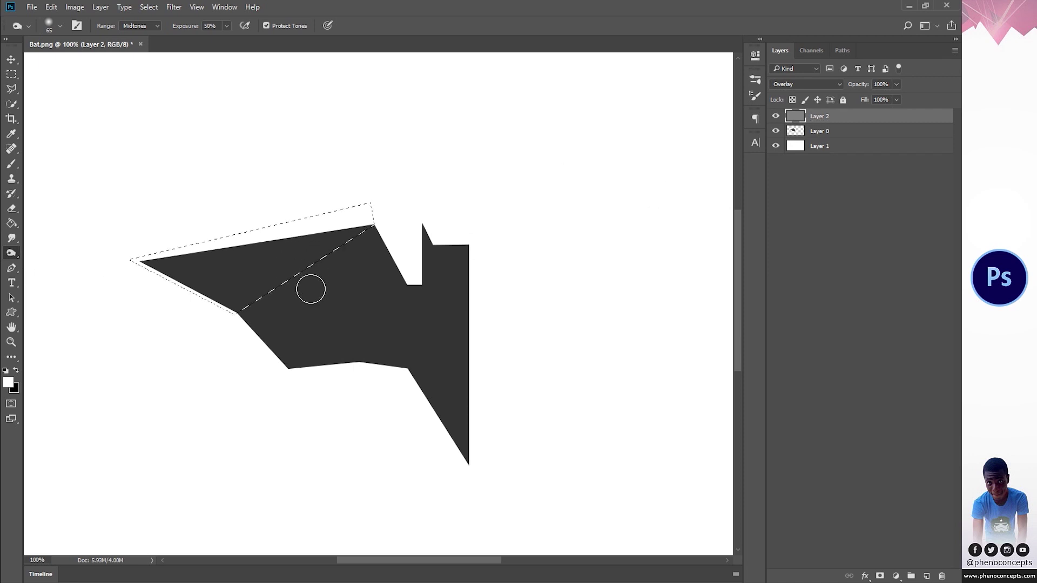
{"action": "mouse_move", "coordinate": [310, 287]}
{"action": "left_mouse_down"}
{"action": "mouse_move", "coordinate": [271, 291]}
{"action": "mouse_move", "coordinate": [304, 277]}
{"action": "mouse_move", "coordinate": [343, 238]}
{"action": "mouse_move", "coordinate": [271, 283]}
{"action": "mouse_move", "coordinate": [265, 307]}
{"action": "left_mouse_up"}
{"action": "key", "text": "ctrl+z"}
{"action": "key", "text": "bracketright"}
{"action": "key", "text": "bracketright"}
{"action": "key", "text": "bracketright"}
{"action": "key", "text": "bracketright"}
{"action": "key", "text": "bracketright"}
{"action": "key", "text": "bracketright"}
{"action": "key", "text": "bracketright"}
{"action": "key", "text": "bracketright"}
{"action": "key", "text": "bracketright"}
{"action": "type", "text": "2%"}
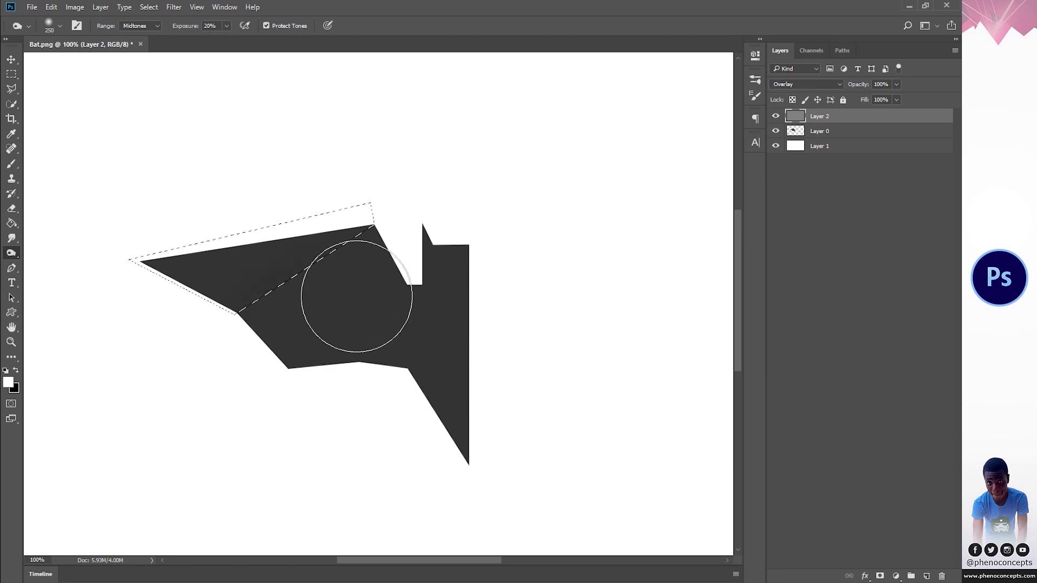
{"action": "mouse_move", "coordinate": [357, 296]}
{"action": "left_mouse_down"}
{"action": "mouse_move", "coordinate": [311, 317]}
{"action": "mouse_move", "coordinate": [331, 292]}
{"action": "mouse_move", "coordinate": [347, 302]}
{"action": "mouse_move", "coordinate": [271, 340]}
{"action": "mouse_move", "coordinate": [366, 266]}
{"action": "mouse_move", "coordinate": [270, 347]}
{"action": "mouse_move", "coordinate": [382, 278]}
{"action": "mouse_move", "coordinate": [280, 338]}
{"action": "mouse_move", "coordinate": [359, 261]}
{"action": "mouse_move", "coordinate": [282, 331]}
{"action": "mouse_move", "coordinate": [370, 271]}
{"action": "mouse_move", "coordinate": [222, 346]}
{"action": "mouse_move", "coordinate": [384, 276]}
{"action": "mouse_move", "coordinate": [403, 291]}
{"action": "mouse_move", "coordinate": [405, 324]}
{"action": "mouse_move", "coordinate": [392, 314]}
{"action": "left_mouse_up"}
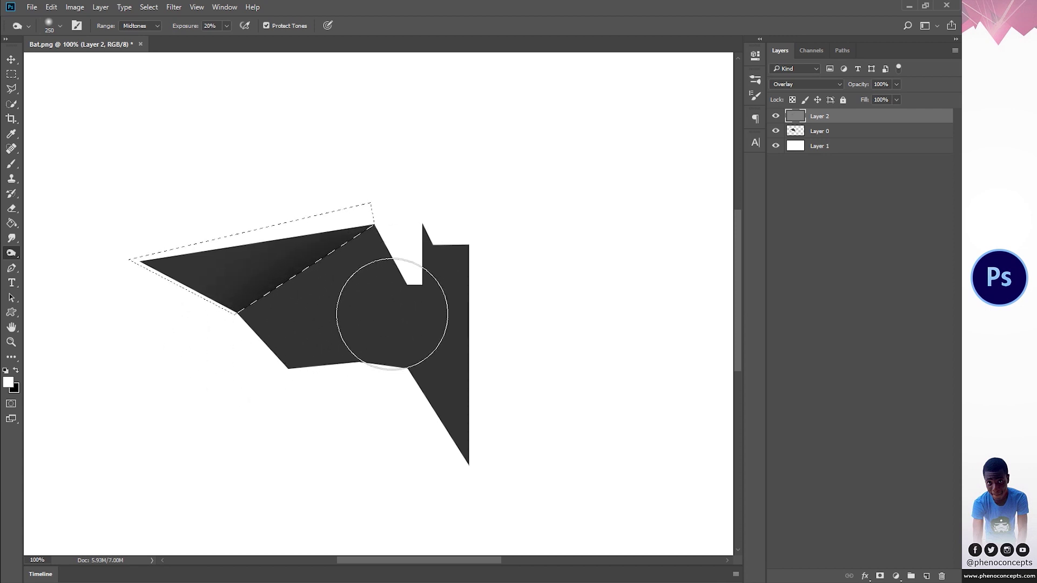
{"action": "key", "text": "ctrl+d"}
{"action": "key", "text": "l"}
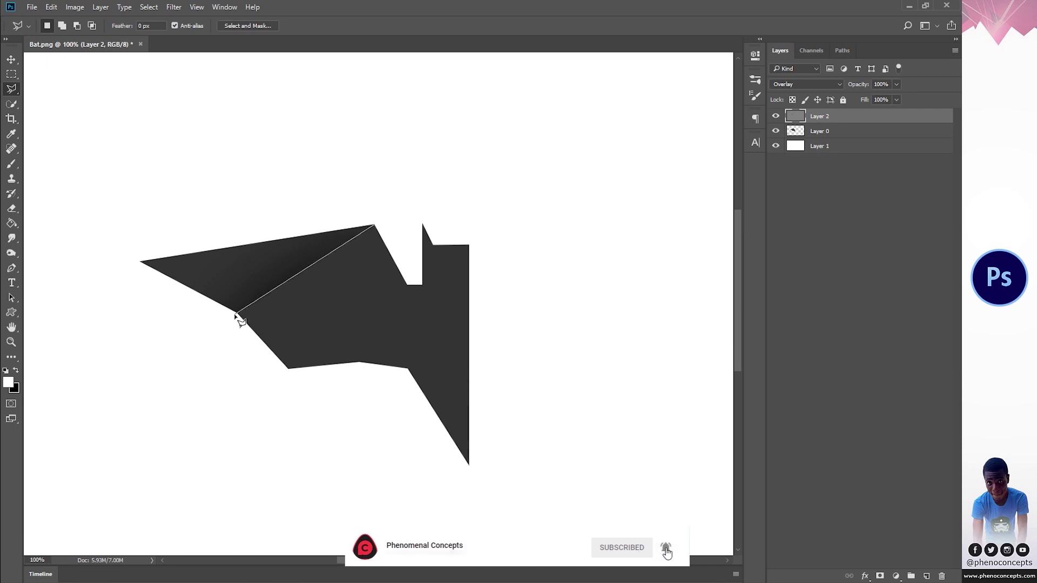
Step: Burn the second wing facet darker along its edge and clear the selection
{"action": "left_click", "coordinate": [236, 313]}
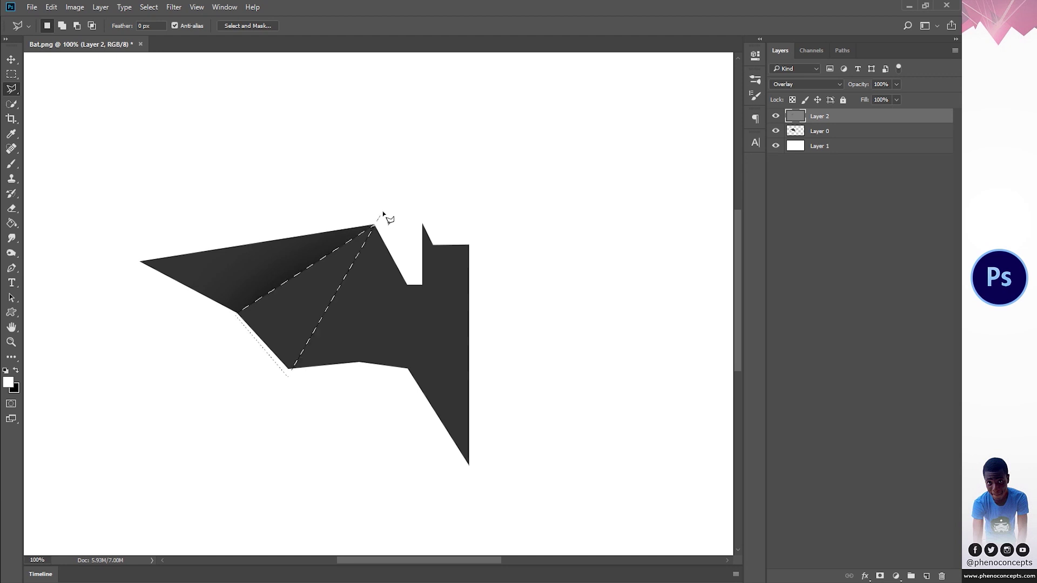
{"action": "left_click", "coordinate": [11, 253]}
{"action": "mouse_move", "coordinate": [225, 266]}
{"action": "left_mouse_down"}
{"action": "mouse_move", "coordinate": [303, 225]}
{"action": "mouse_move", "coordinate": [215, 288]}
{"action": "mouse_move", "coordinate": [298, 213]}
{"action": "mouse_move", "coordinate": [214, 290]}
{"action": "mouse_move", "coordinate": [298, 222]}
{"action": "mouse_move", "coordinate": [229, 270]}
{"action": "left_mouse_up"}
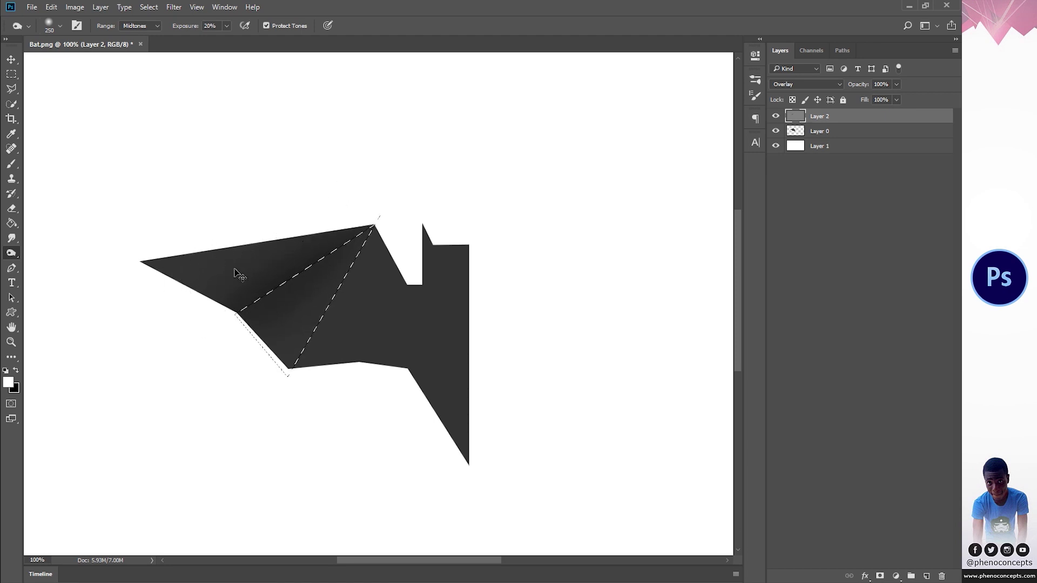
{"action": "key", "text": "ctrl+d"}
{"action": "scroll", "coordinate": [398, 422], "scroll_direction": "down", "scroll_amount": 4}
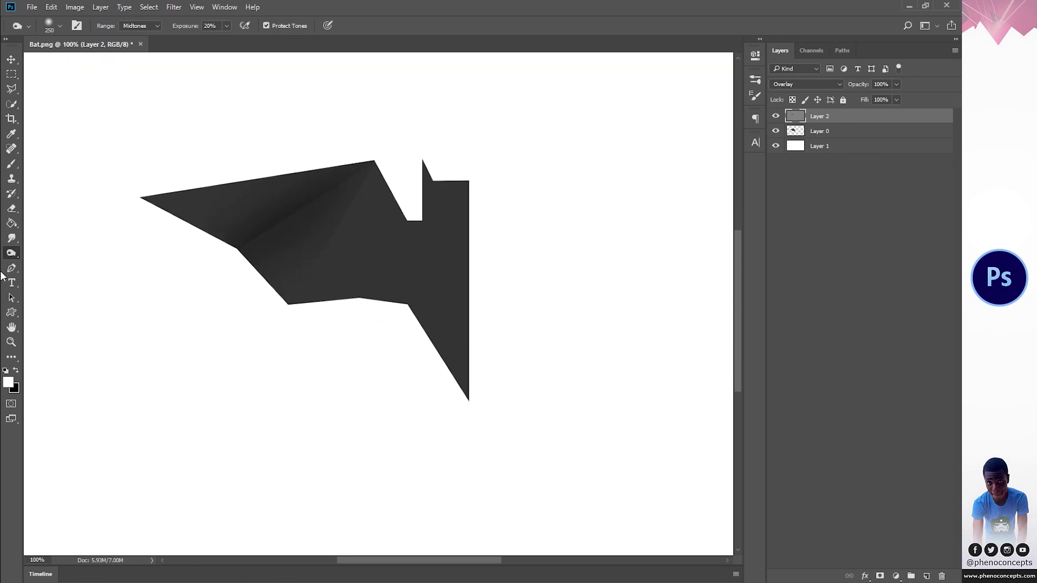
Step: Select the narrow triangle below the top peak and burn it darker
{"action": "left_click", "coordinate": [12, 89]}
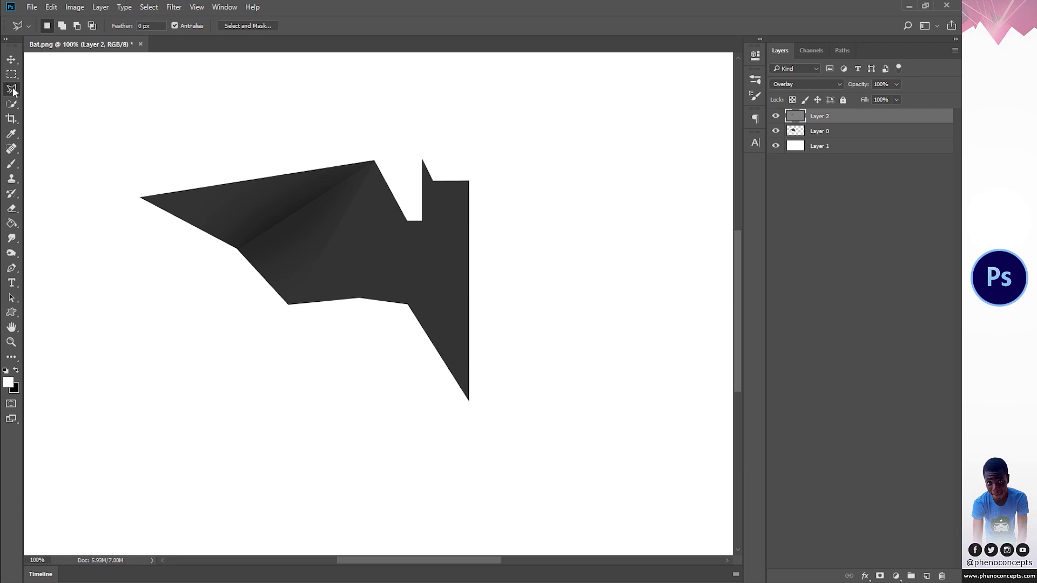
{"action": "left_click", "coordinate": [374, 162]}
{"action": "left_click", "coordinate": [409, 305]}
{"action": "left_click", "coordinate": [375, 162]}
{"action": "left_click", "coordinate": [12, 254]}
{"action": "mouse_move", "coordinate": [319, 201]}
{"action": "left_mouse_down"}
{"action": "mouse_move", "coordinate": [311, 250]}
{"action": "mouse_move", "coordinate": [324, 180]}
{"action": "mouse_move", "coordinate": [322, 240]}
{"action": "mouse_move", "coordinate": [431, 194]}
{"action": "mouse_move", "coordinate": [442, 275]}
{"action": "mouse_move", "coordinate": [422, 199]}
{"action": "mouse_move", "coordinate": [456, 256]}
{"action": "mouse_move", "coordinate": [419, 174]}
{"action": "left_mouse_up"}
{"action": "key", "text": "ctrl+d"}
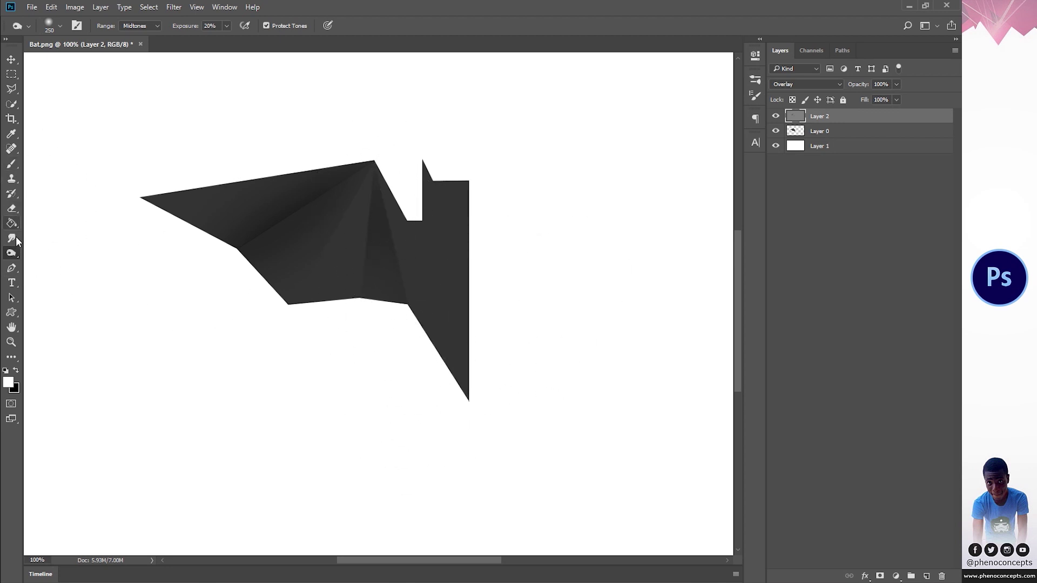
Step: Lasso a small triangle at the lower spike's top and burn it darker
{"action": "left_click", "coordinate": [12, 89]}
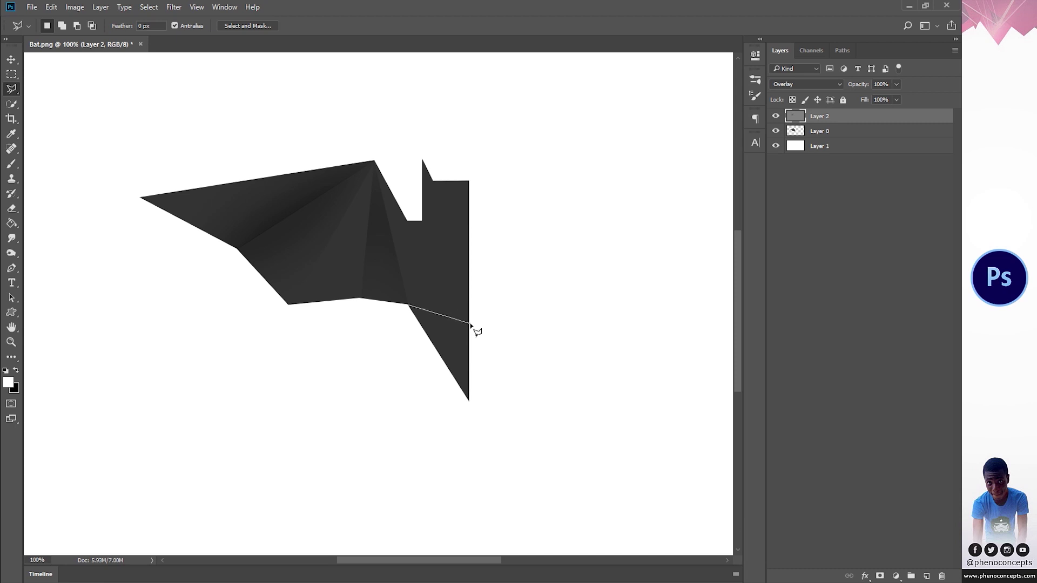
{"action": "double_click", "coordinate": [470, 358]}
{"action": "key", "text": "b"}
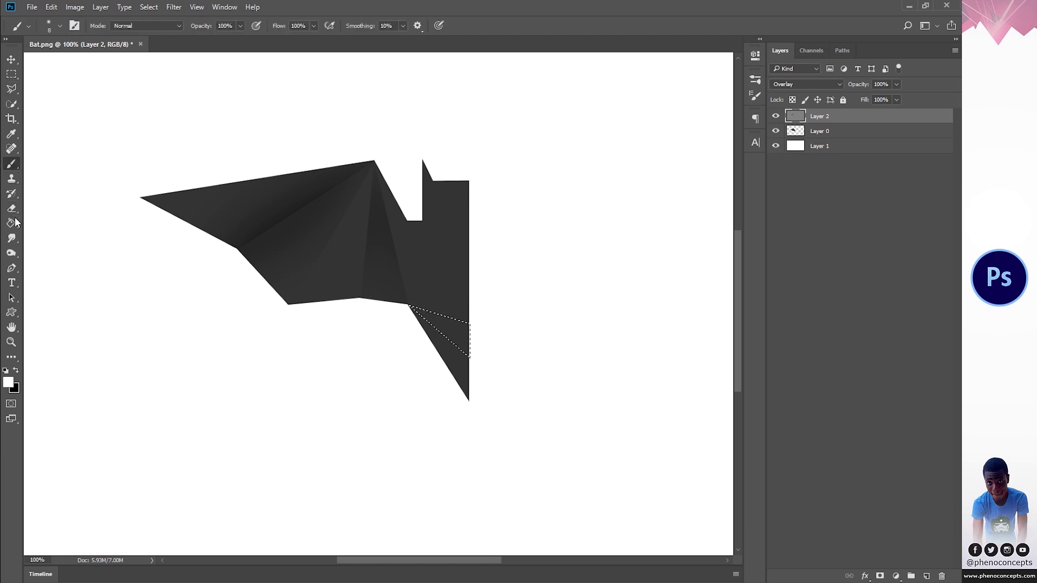
{"action": "left_click", "coordinate": [11, 253]}
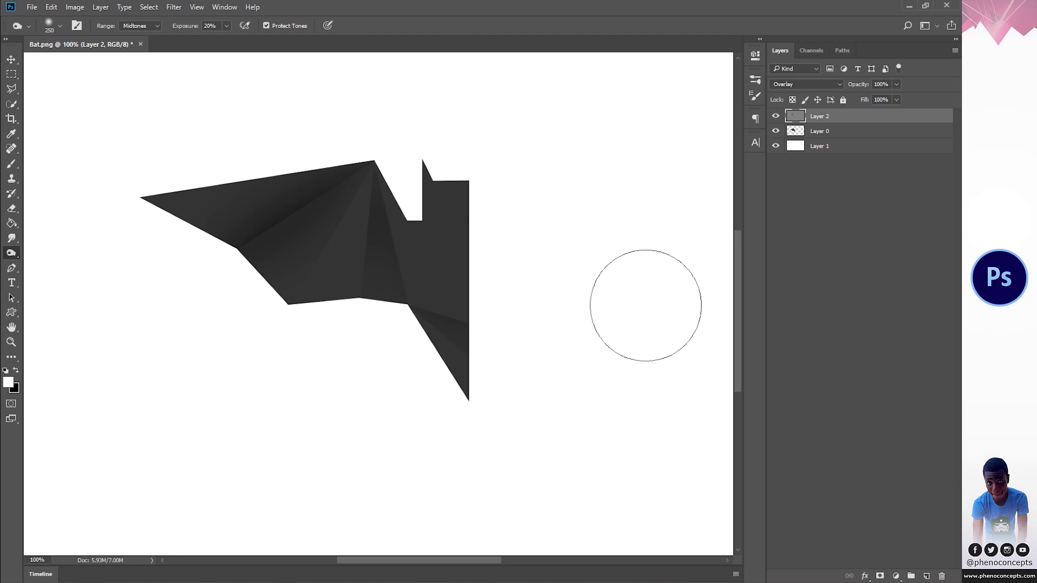
{"action": "key", "text": "l"}
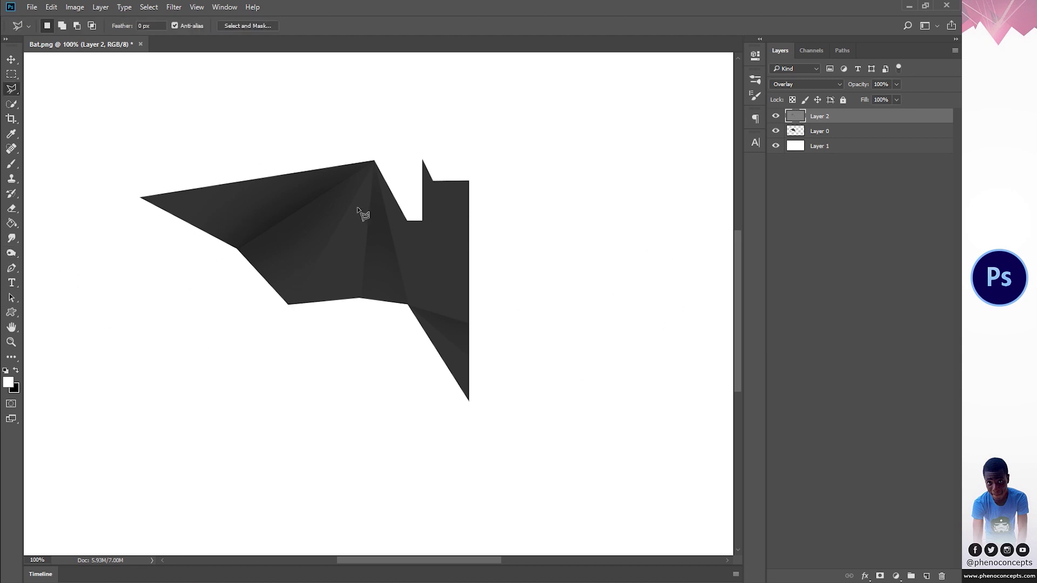
Step: Select the thin sliver below the notch and lighten it with the Dodge Tool
{"action": "left_click", "coordinate": [408, 221]}
{"action": "left_click", "coordinate": [408, 304]}
{"action": "left_click", "coordinate": [409, 220]}
{"action": "left_click", "coordinate": [11, 253]}
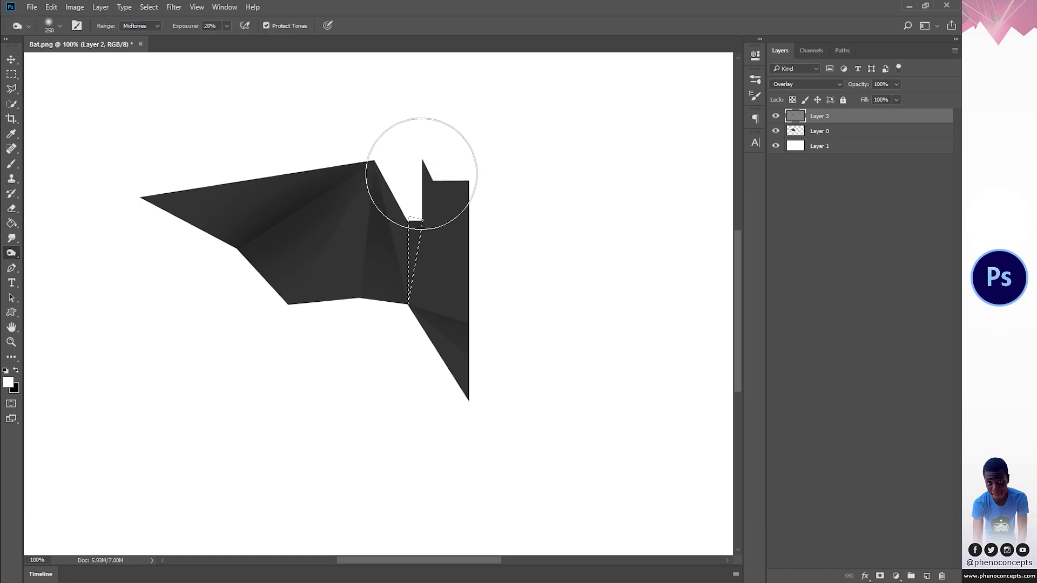
{"action": "key", "text": "ctrl+d"}
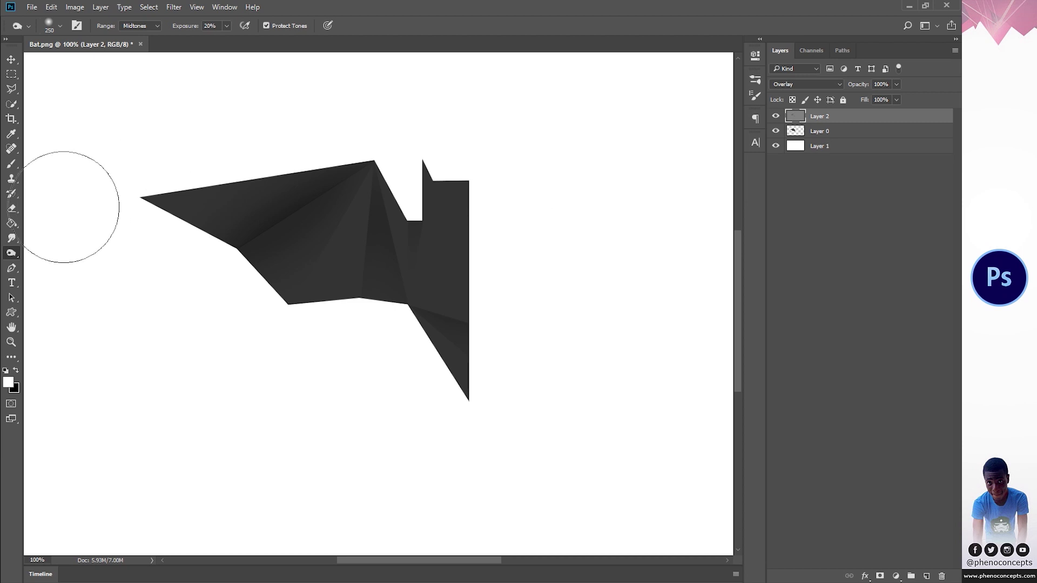
Step: Lasso the ear spike's left edge and darken it with the Burn Tool
{"action": "left_click", "coordinate": [11, 88]}
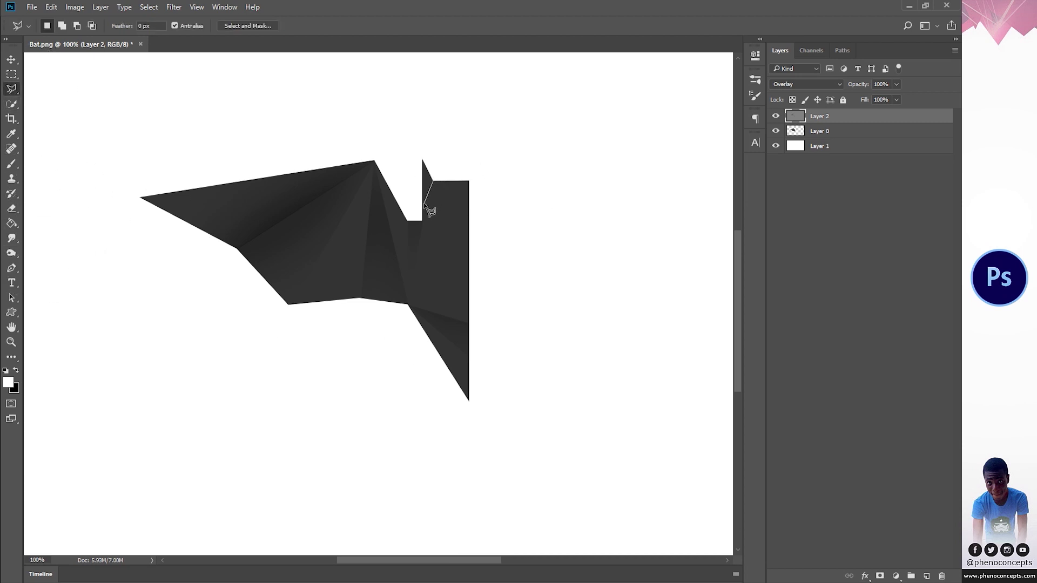
{"action": "left_click", "coordinate": [402, 121]}
{"action": "left_click", "coordinate": [11, 238]}
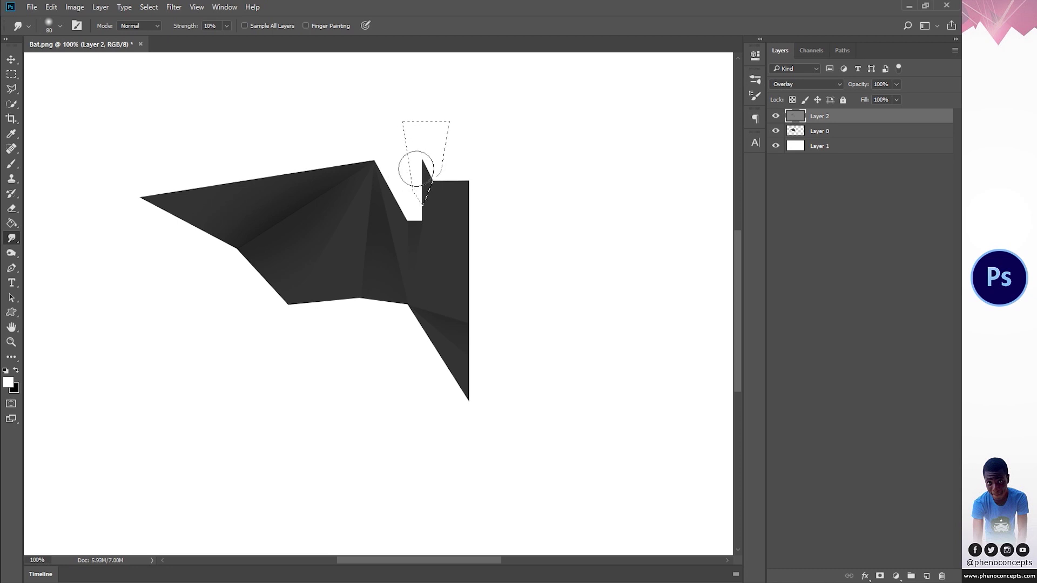
{"action": "left_click", "coordinate": [13, 258]}
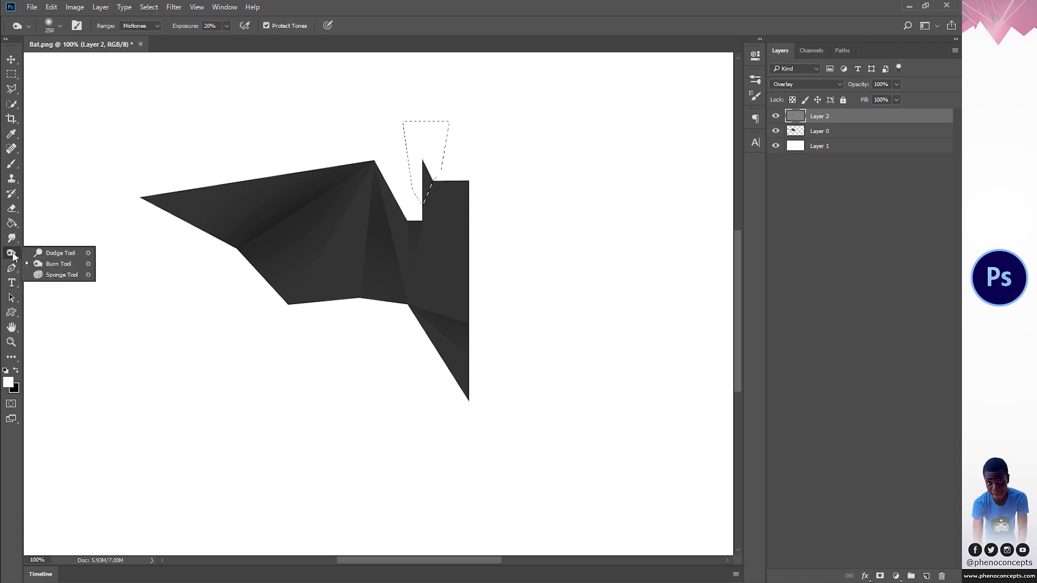
{"action": "left_click", "coordinate": [66, 264]}
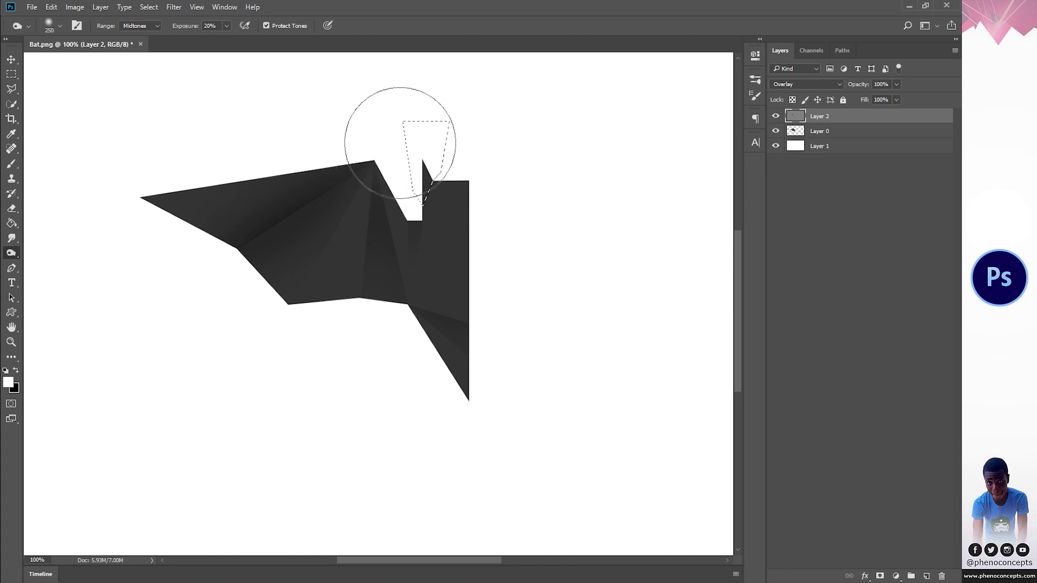
{"action": "key", "text": "ctrl+d"}
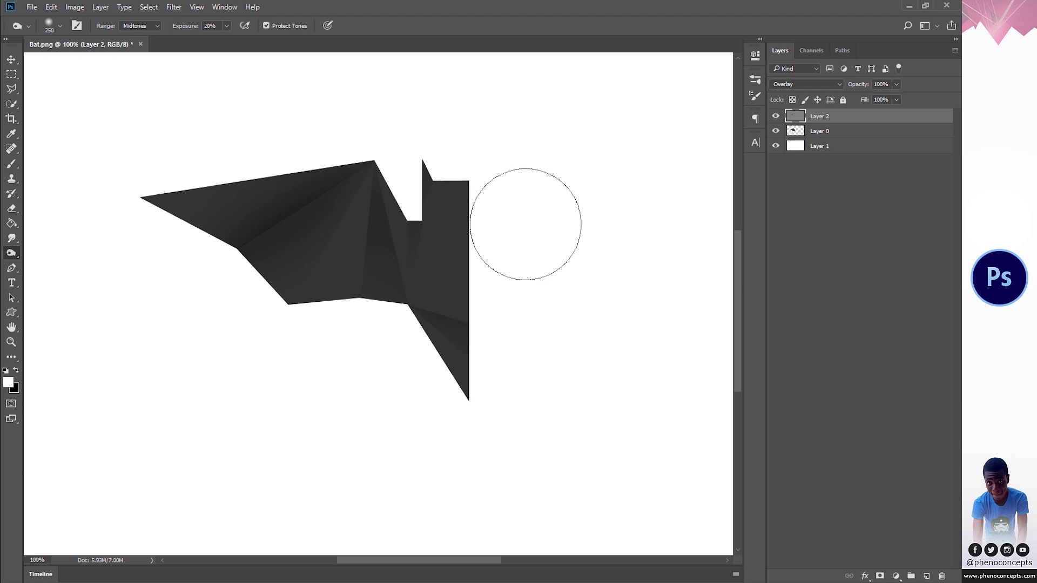
{"action": "right_click", "coordinate": [10, 253]}
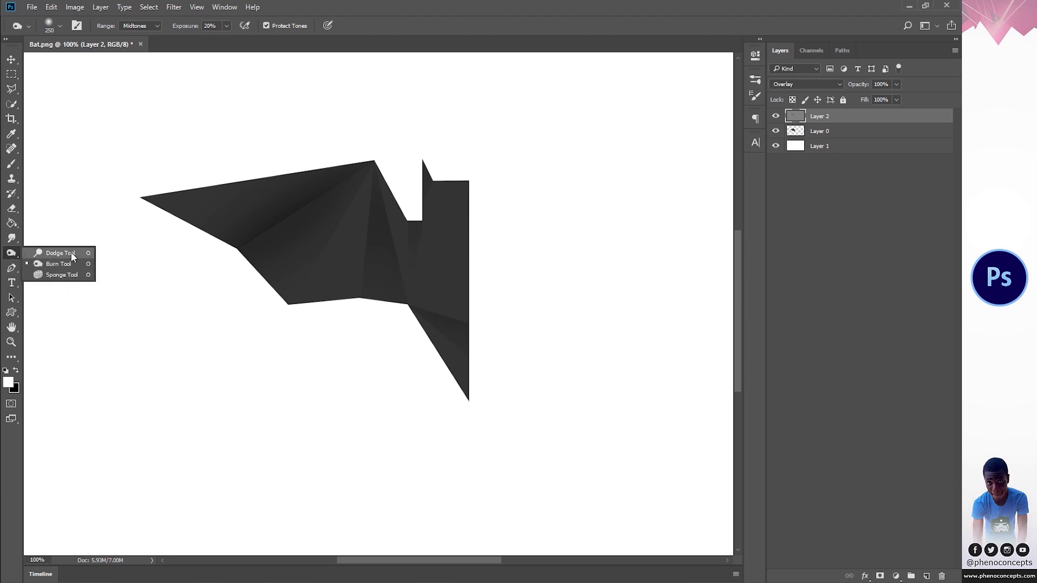
Step: Draw a polygonal facet selection from the notch corner down to the wing's lower edge
{"action": "key", "text": "l"}
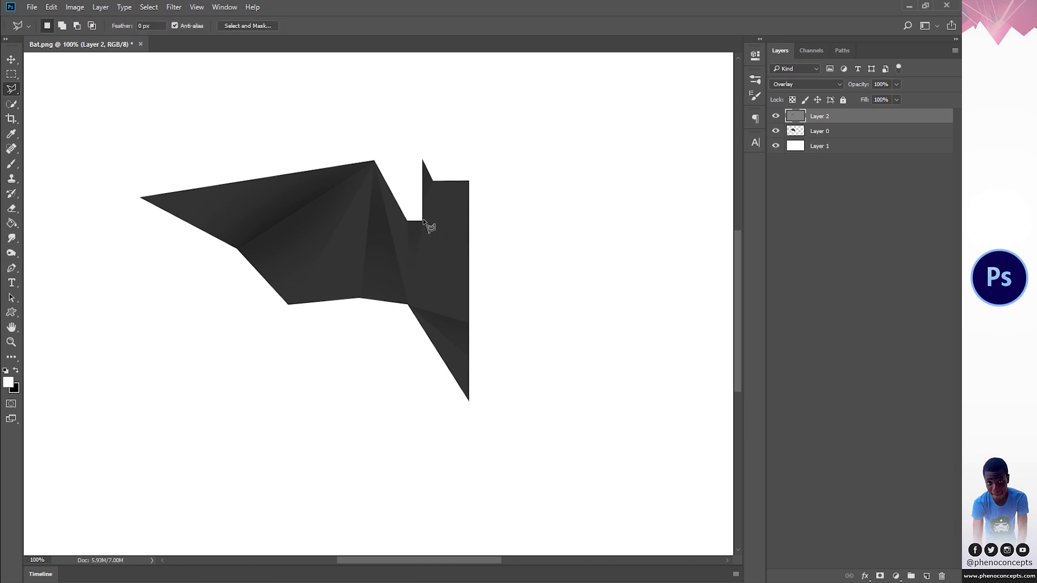
{"action": "left_click", "coordinate": [423, 220]}
{"action": "left_click", "coordinate": [471, 323]}
{"action": "left_click", "coordinate": [432, 180]}
Step: Switch to the Dodge tool and set its exposure to 20%
{"action": "left_click", "coordinate": [12, 253]}
{"action": "right_click", "coordinate": [12, 253]}
{"action": "left_click", "coordinate": [51, 254]}
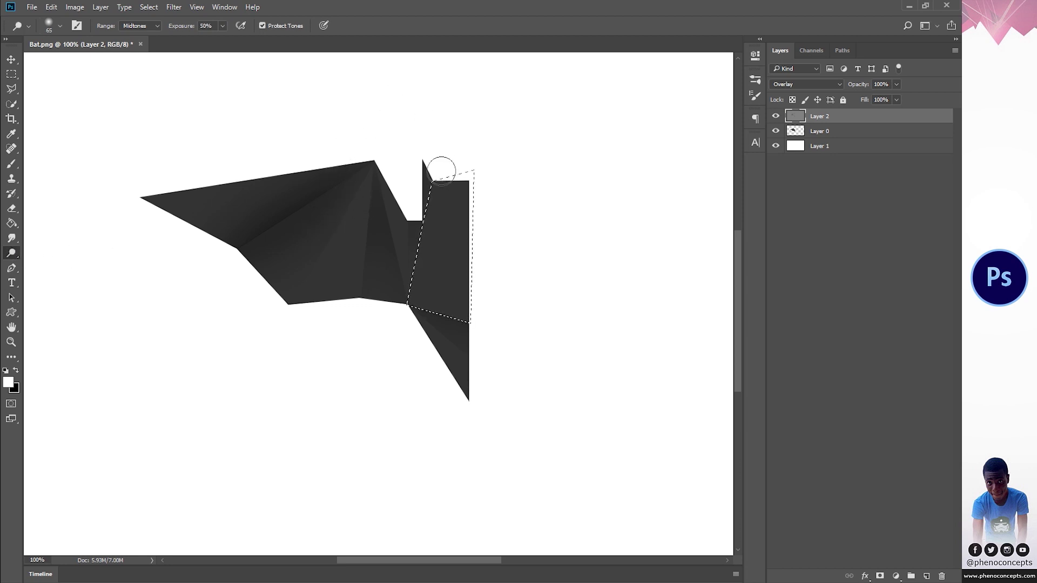
{"action": "left_click", "coordinate": [187, 26]}
{"action": "type", "text": "20"}
{"action": "key", "text": "Return"}
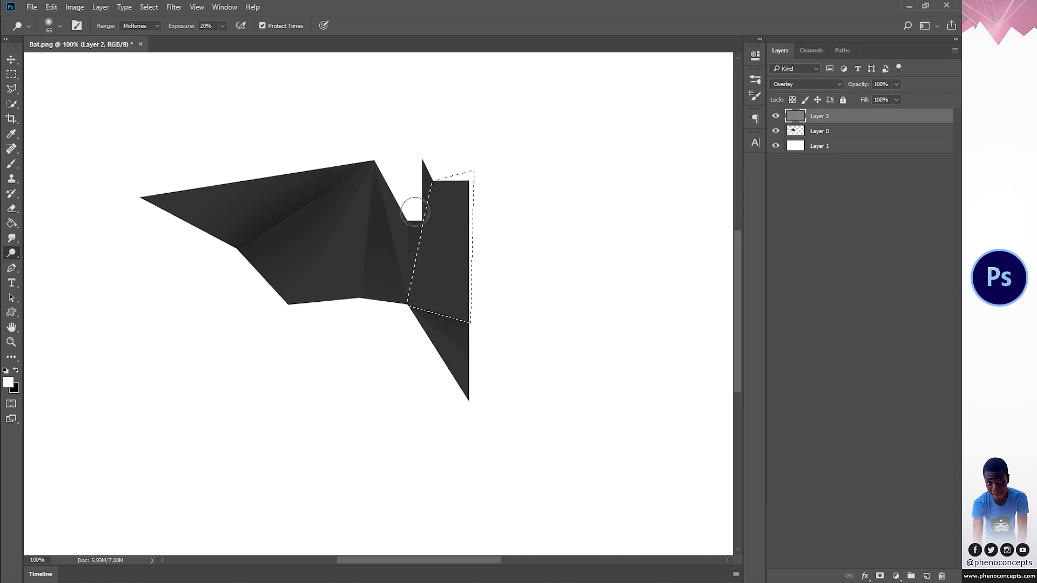
Step: Dodge the selected body facet, then brighten a streak along the wing's middle facet
{"action": "key", "text": "bracketright"}
{"action": "key", "text": "bracketright"}
{"action": "key", "text": "bracketright"}
{"action": "key", "text": "bracketright"}
{"action": "mouse_move", "coordinate": [427, 254]}
{"action": "left_mouse_down"}
{"action": "mouse_move", "coordinate": [440, 219]}
{"action": "mouse_move", "coordinate": [428, 261]}
{"action": "mouse_move", "coordinate": [470, 301]}
{"action": "mouse_move", "coordinate": [448, 274]}
{"action": "left_mouse_up"}
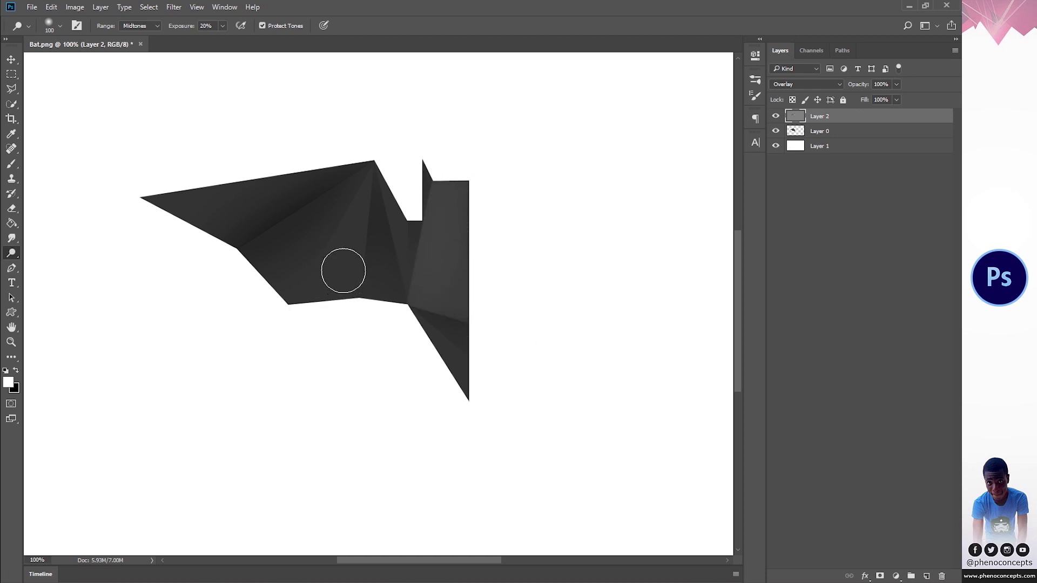
{"action": "key", "text": "bracketleft"}
{"action": "key", "text": "bracketleft"}
{"action": "key", "text": "bracketleft"}
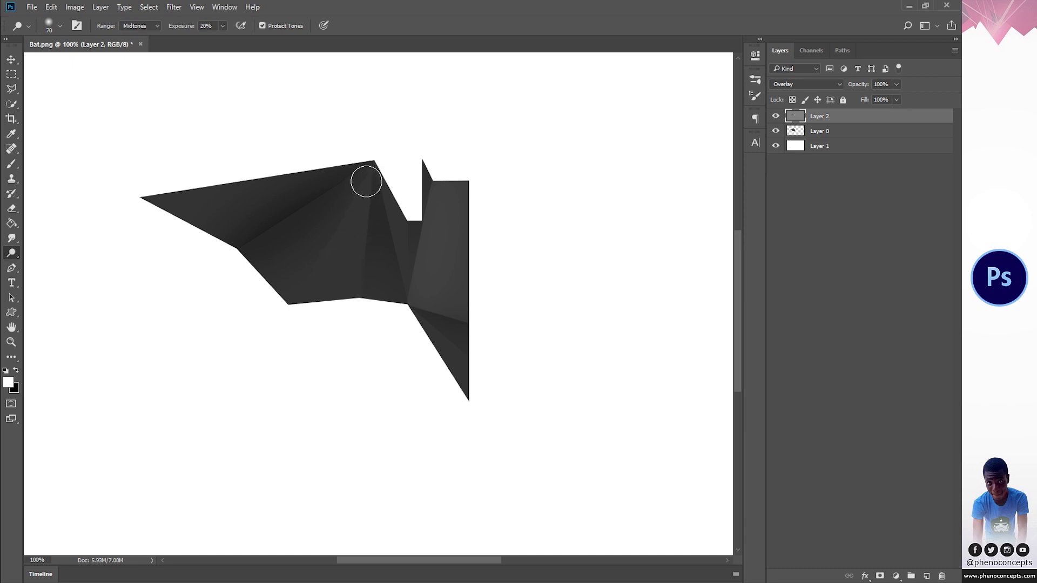
{"action": "mouse_move", "coordinate": [366, 181]}
{"action": "left_mouse_down"}
{"action": "mouse_move", "coordinate": [329, 291]}
{"action": "mouse_move", "coordinate": [368, 183]}
{"action": "mouse_move", "coordinate": [261, 190]}
{"action": "mouse_move", "coordinate": [293, 180]}
{"action": "mouse_move", "coordinate": [267, 175]}
{"action": "mouse_move", "coordinate": [134, 199]}
{"action": "mouse_move", "coordinate": [277, 174]}
{"action": "mouse_move", "coordinate": [127, 220]}
{"action": "left_mouse_up"}
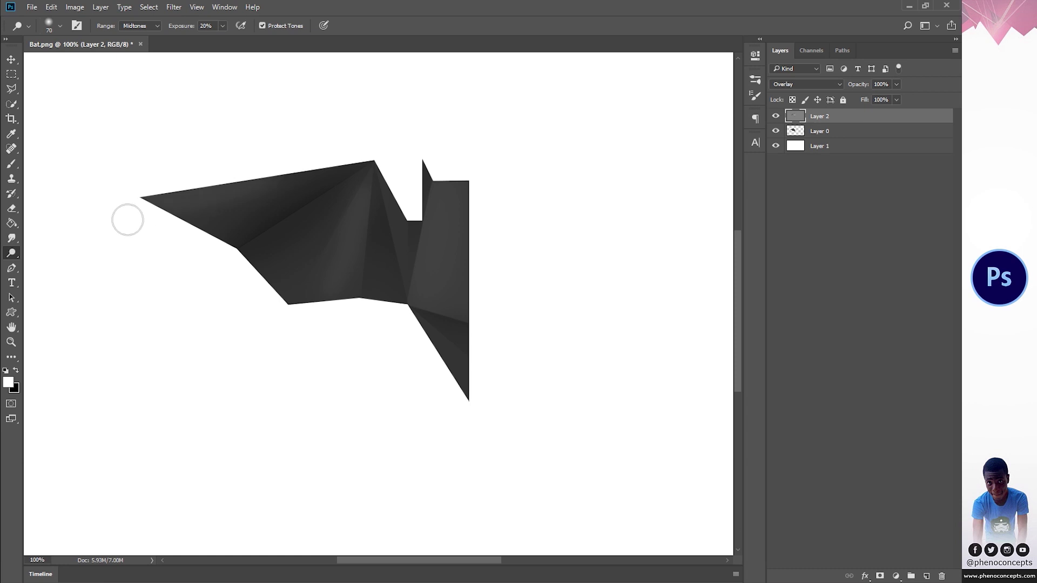
{"action": "key", "text": "bracketright"}
{"action": "key", "text": "bracketright"}
{"action": "key", "text": "bracketright"}
{"action": "key", "text": "bracketright"}
{"action": "key", "text": "bracketright"}
{"action": "key", "text": "bracketright"}
{"action": "key", "text": "bracketright"}
{"action": "key", "text": "bracketright"}
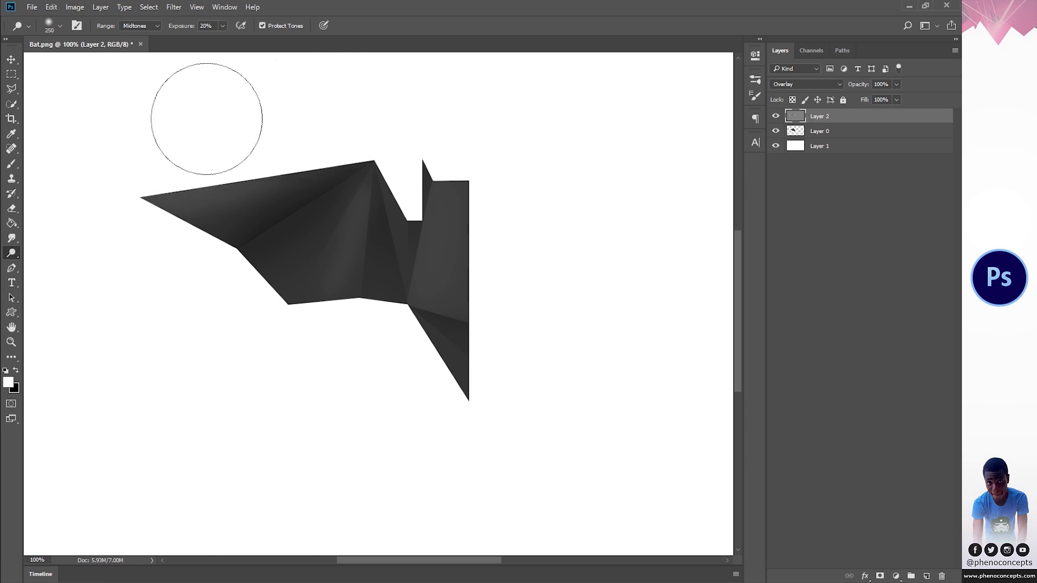
Step: Fit the canvas to the screen and rename the bat half's layer to BAT
{"action": "key", "text": "z"}
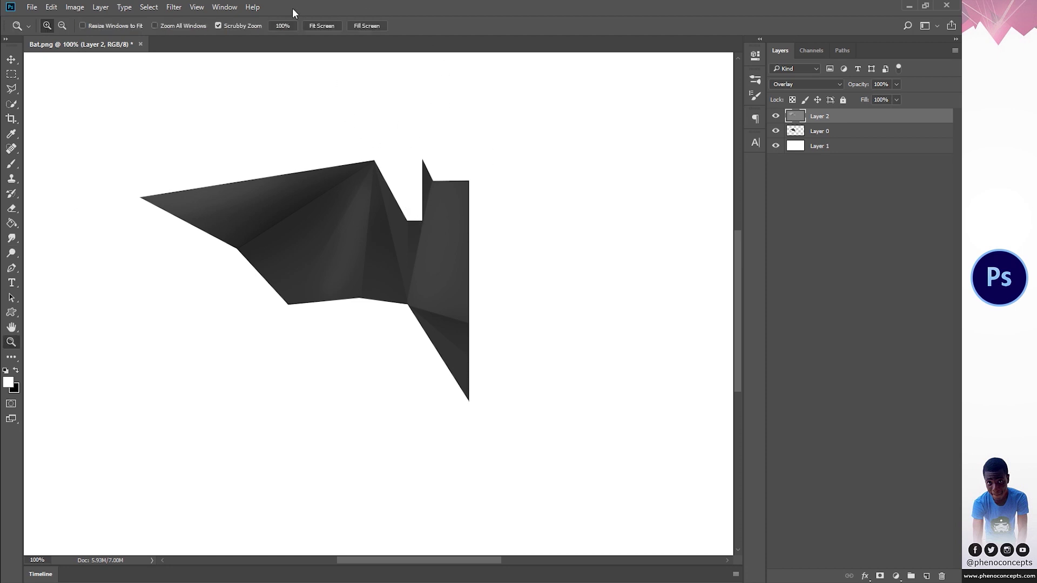
{"action": "left_click", "coordinate": [325, 25]}
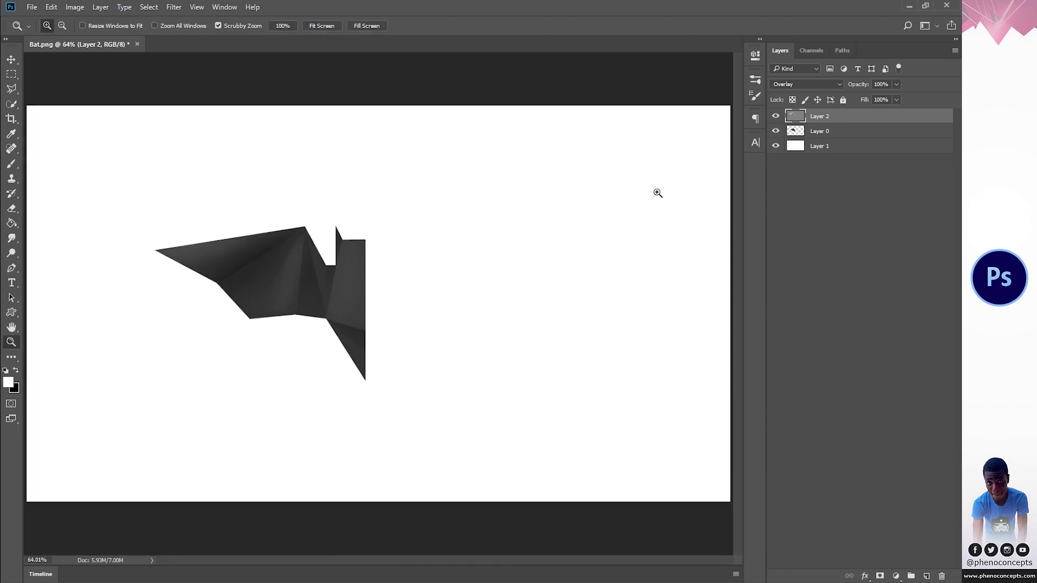
{"action": "left_click", "coordinate": [831, 131]}
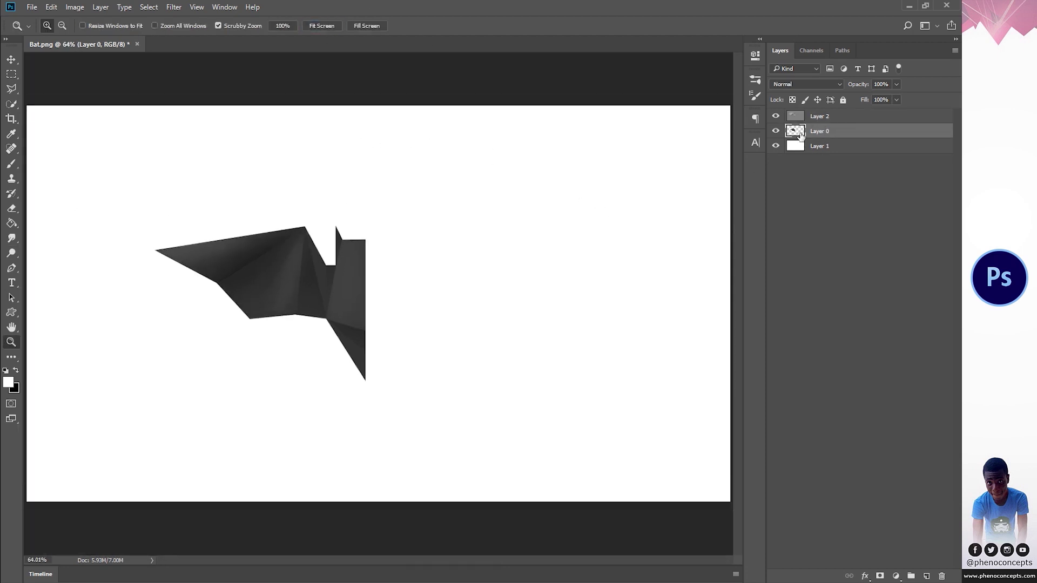
{"action": "double_click", "coordinate": [820, 131]}
{"action": "type", "text": "bat"}
{"action": "key", "text": "Return"}
Step: Duplicate the BAT layer with Ctrl+J and put the BAT copy into Free Transform
{"action": "key", "text": "v"}
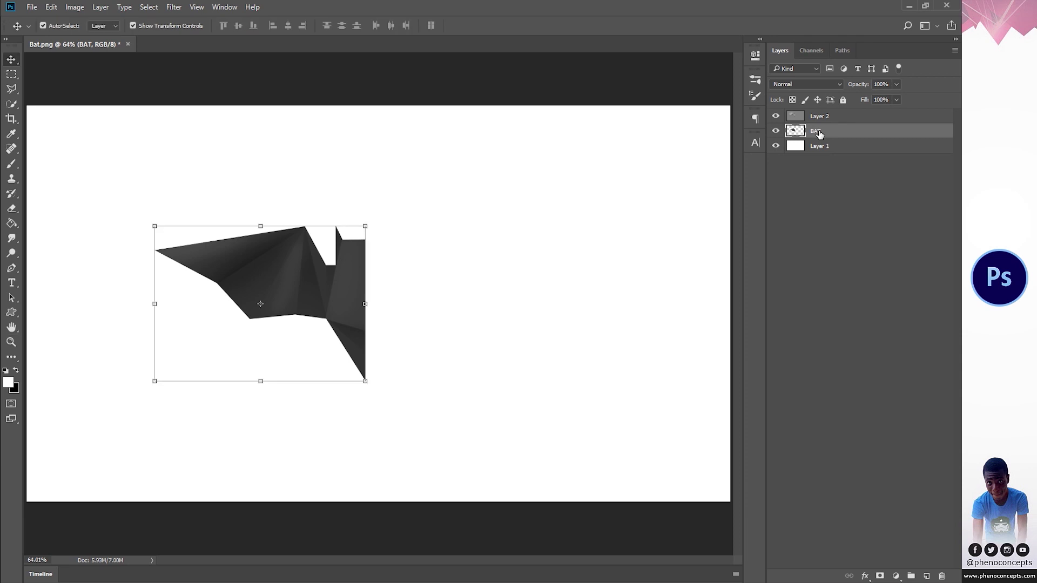
{"action": "key", "text": "z"}
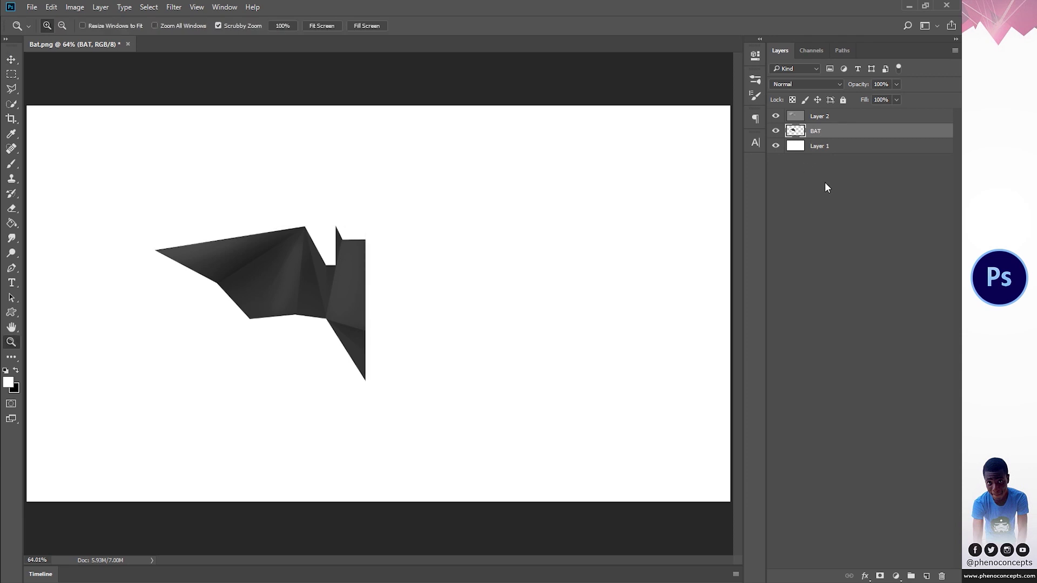
{"action": "key", "text": "ctrl+j"}
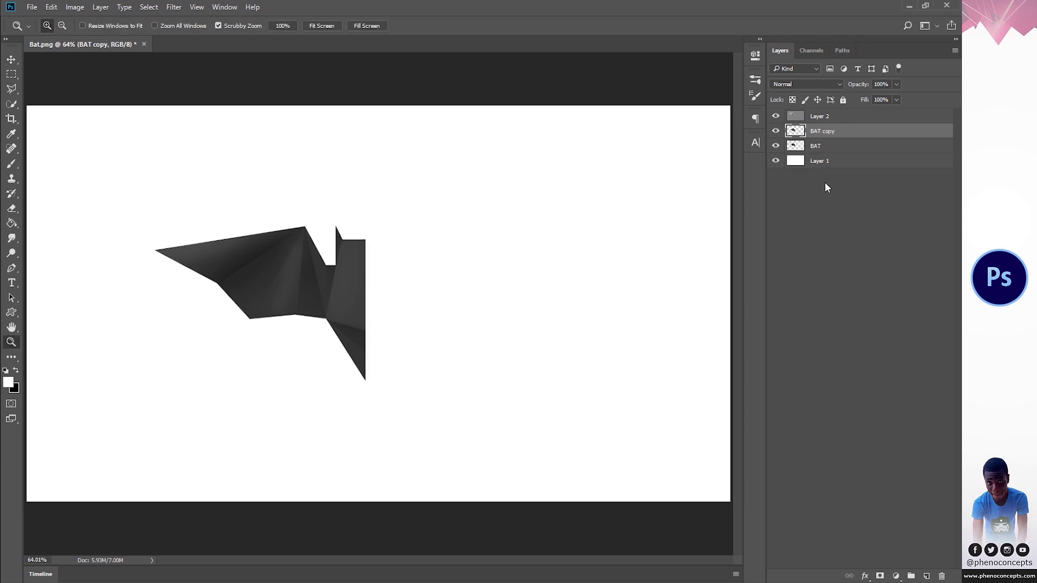
{"action": "left_click", "coordinate": [11, 60]}
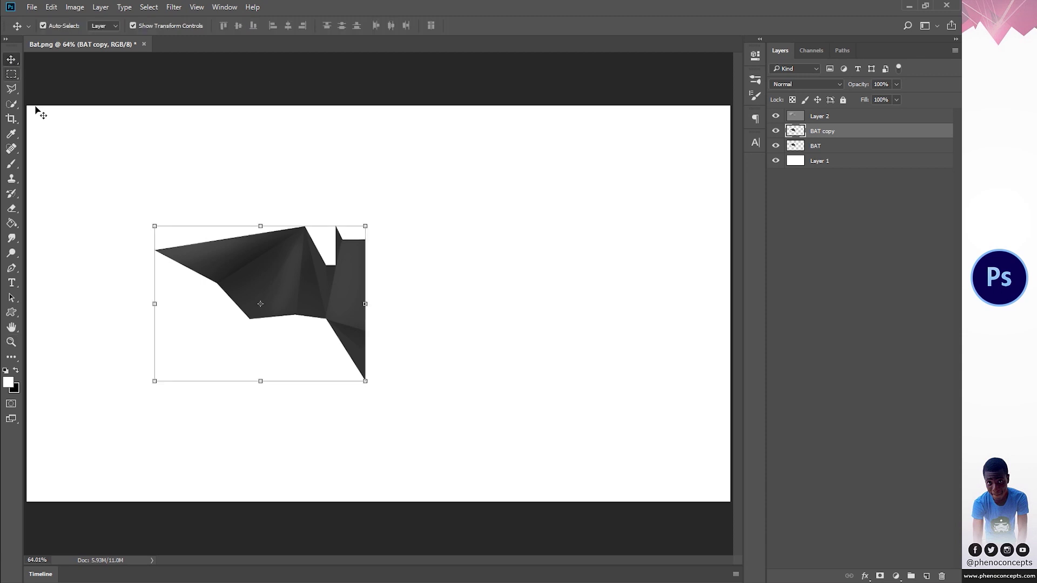
{"action": "key", "text": "ctrl+t"}
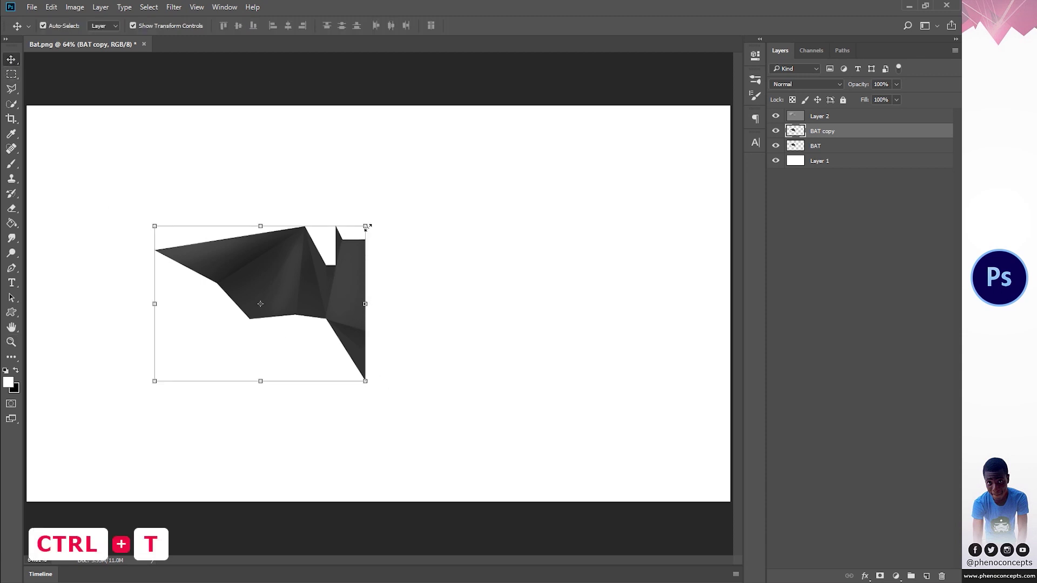
{"action": "key", "text": "ctrl+t"}
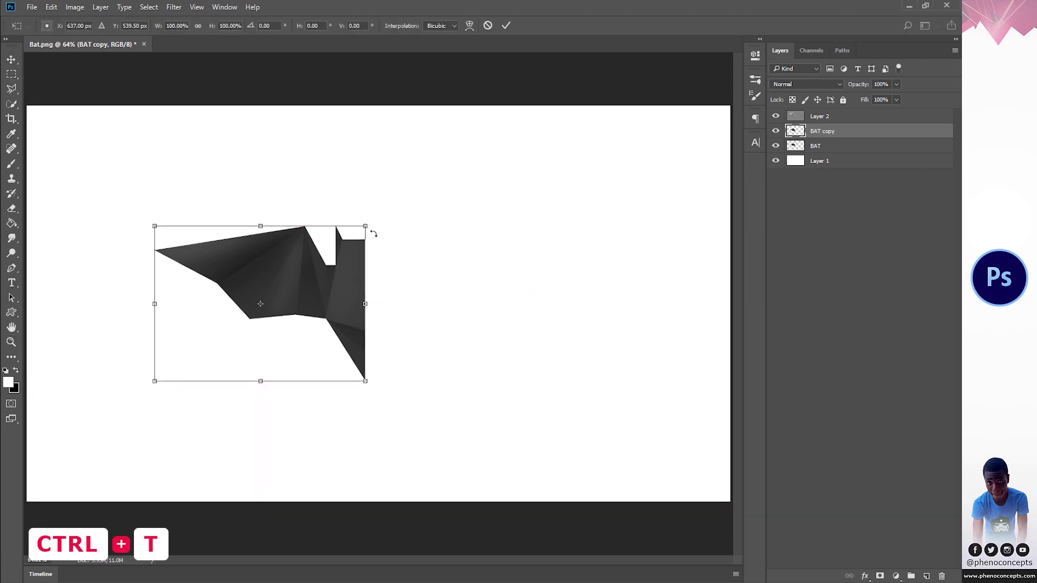
{"action": "left_click", "coordinate": [488, 26]}
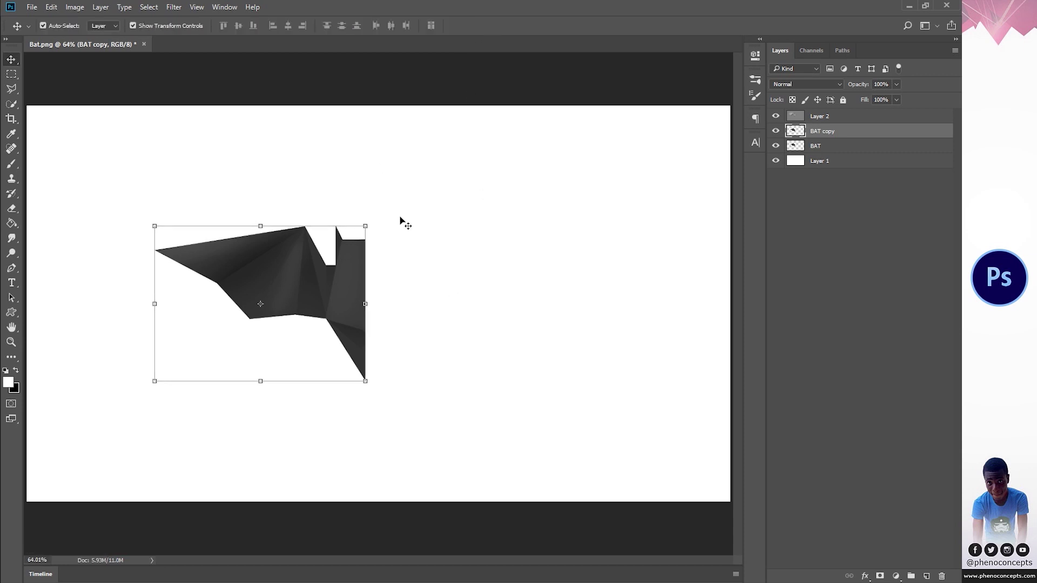
{"action": "left_click", "coordinate": [372, 222]}
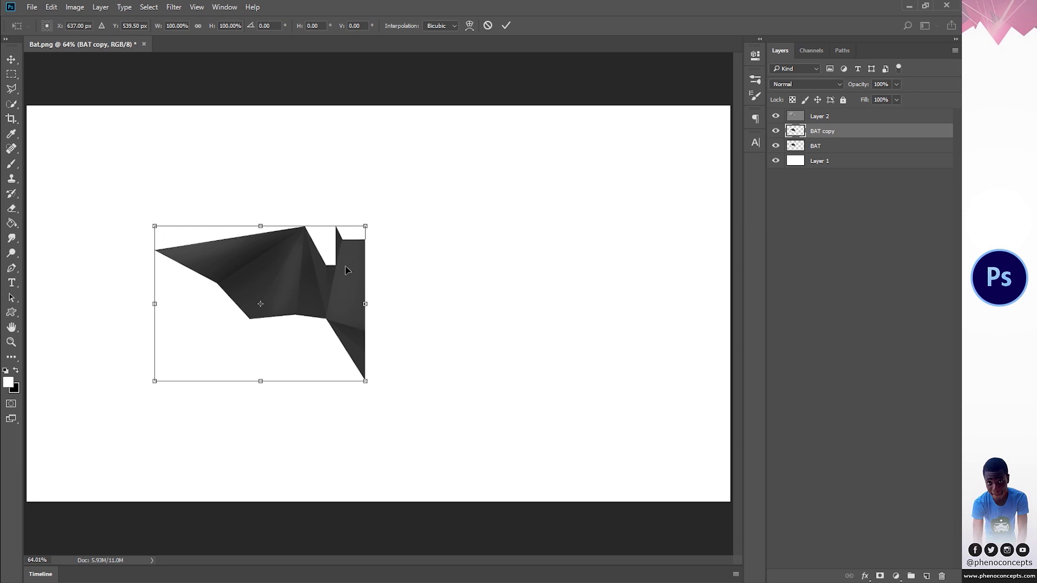
{"action": "right_click", "coordinate": [337, 289]}
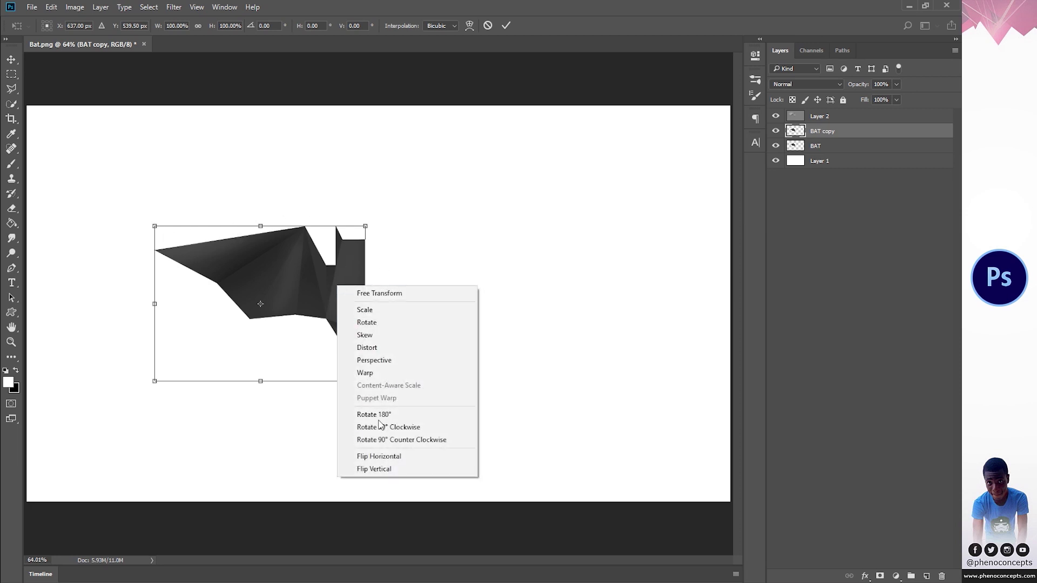
Step: Flip the BAT copy horizontally and slide it right against the original, then commit
{"action": "left_click", "coordinate": [362, 458]}
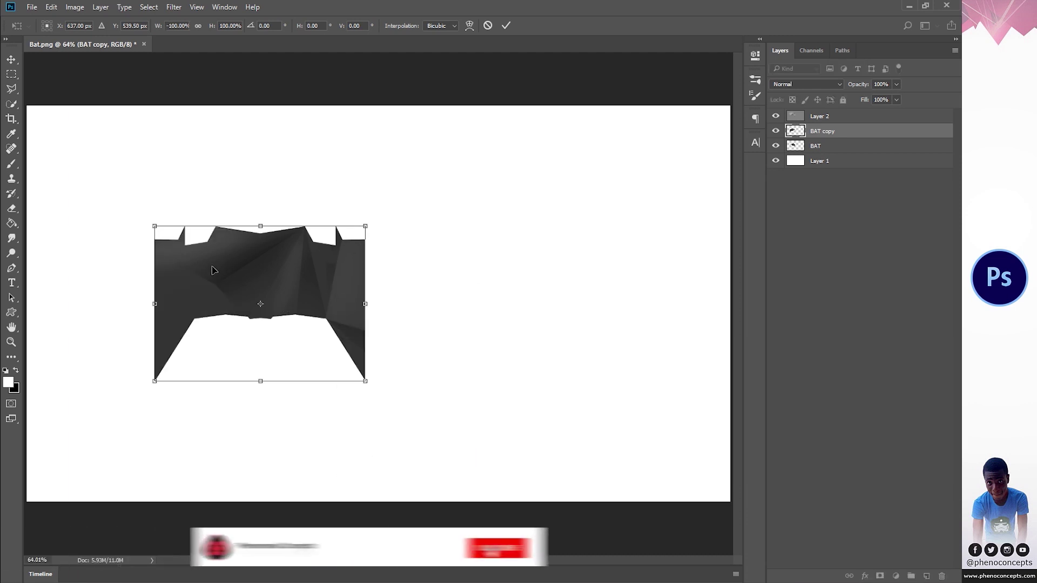
{"action": "left_click_drag", "start_coordinate": [198, 270], "coordinate": [410, 268]}
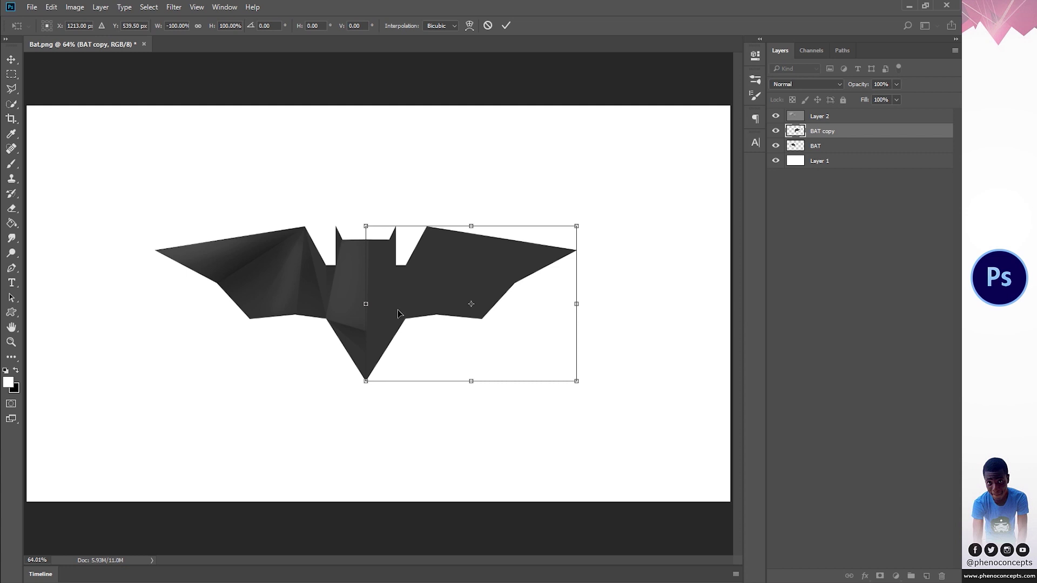
{"action": "left_click", "coordinate": [506, 26]}
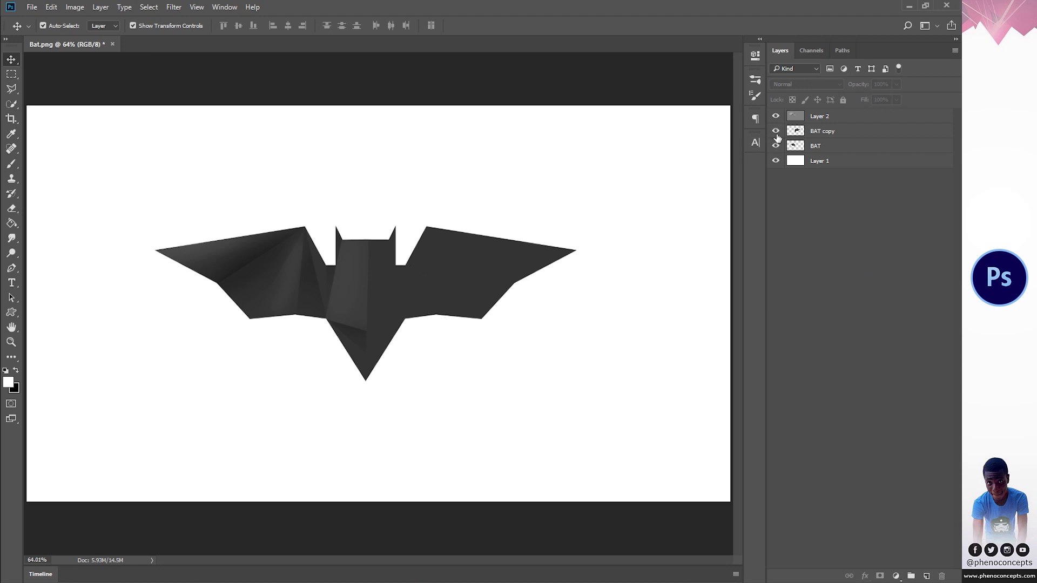
{"action": "left_click", "coordinate": [819, 118]}
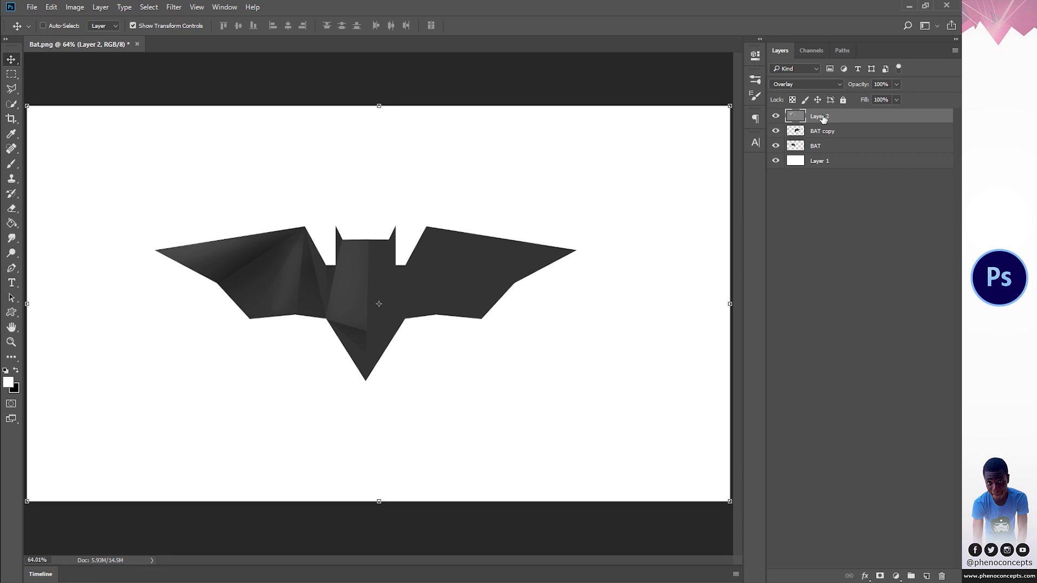
Step: Duplicate the Overlay shading layer (Layer 2) and flip the copy horizontally
{"action": "key", "text": "ctrl+j"}
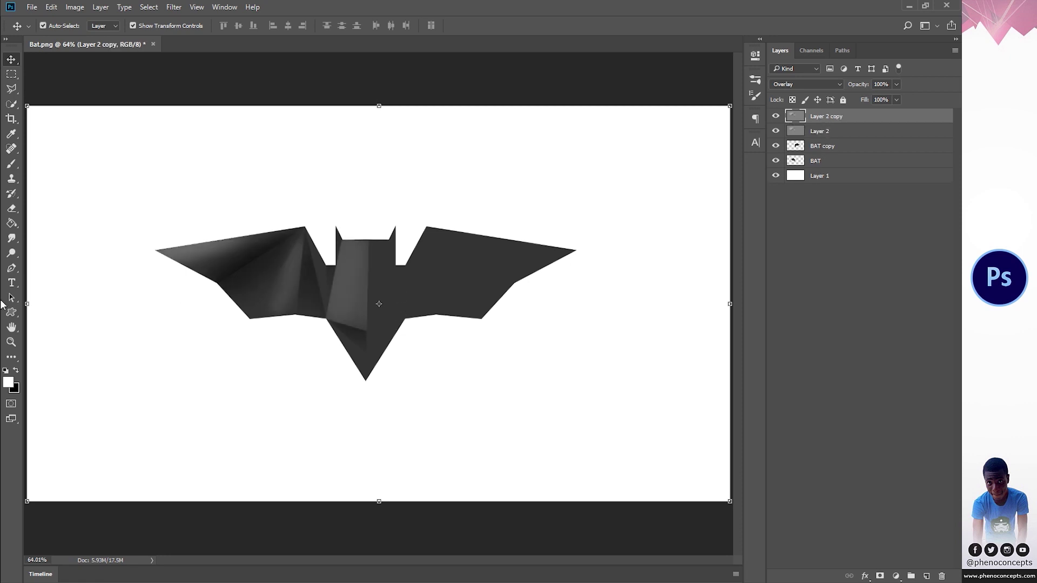
{"action": "left_click", "coordinate": [27, 304]}
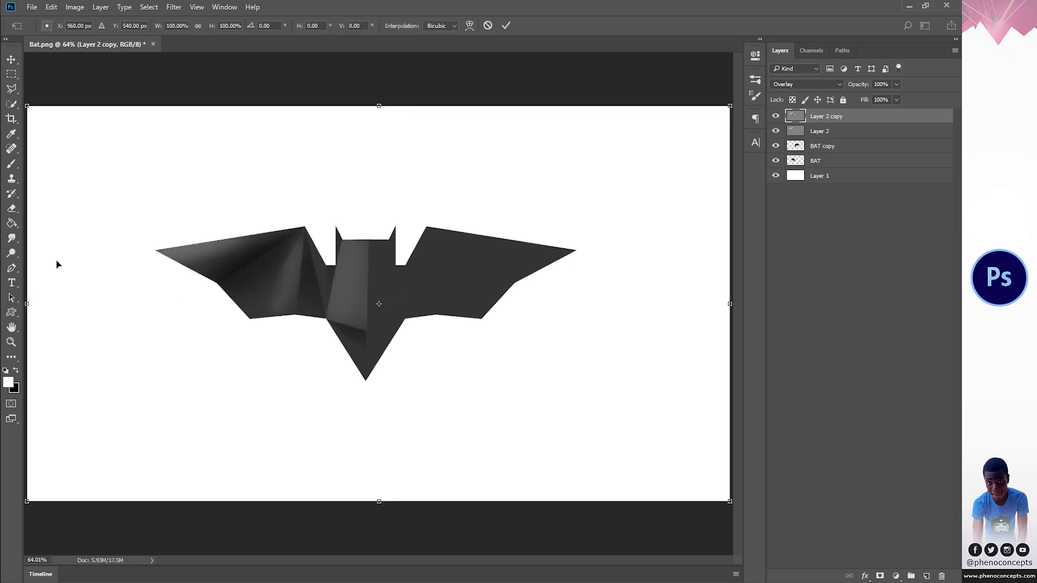
{"action": "right_click", "coordinate": [103, 252]}
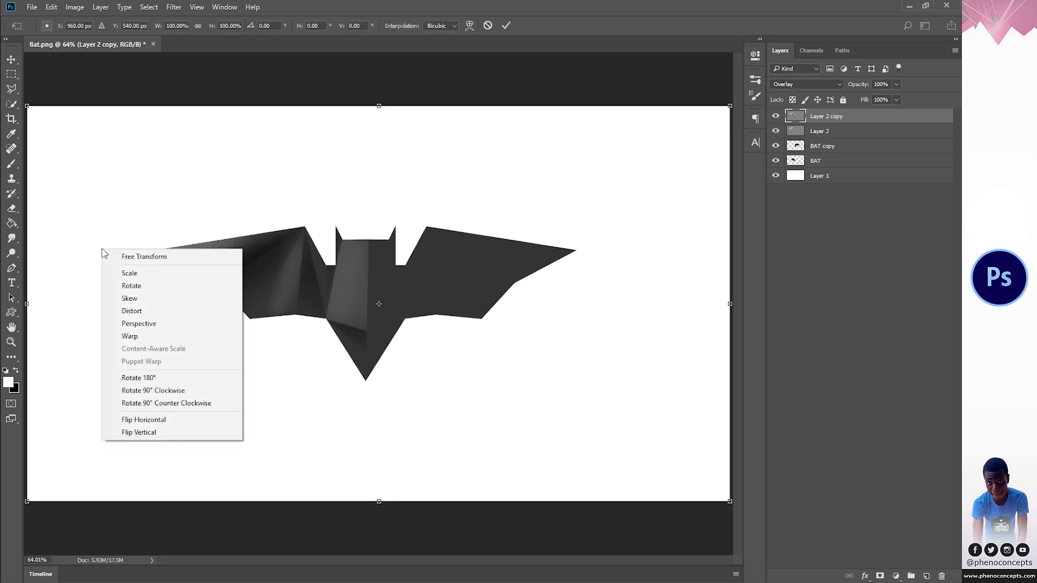
{"action": "left_click", "coordinate": [134, 420]}
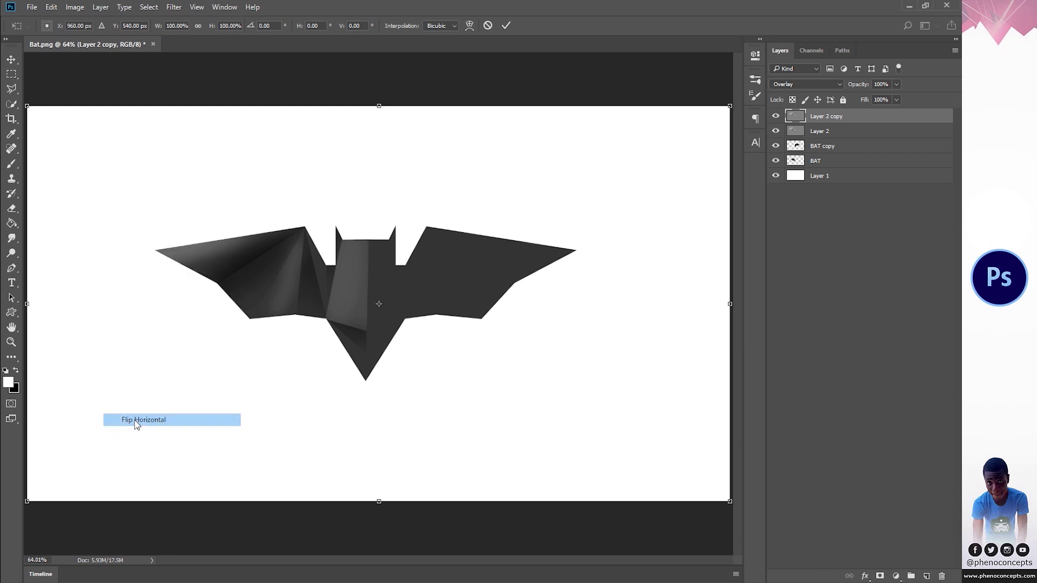
{"action": "left_click", "coordinate": [506, 25]}
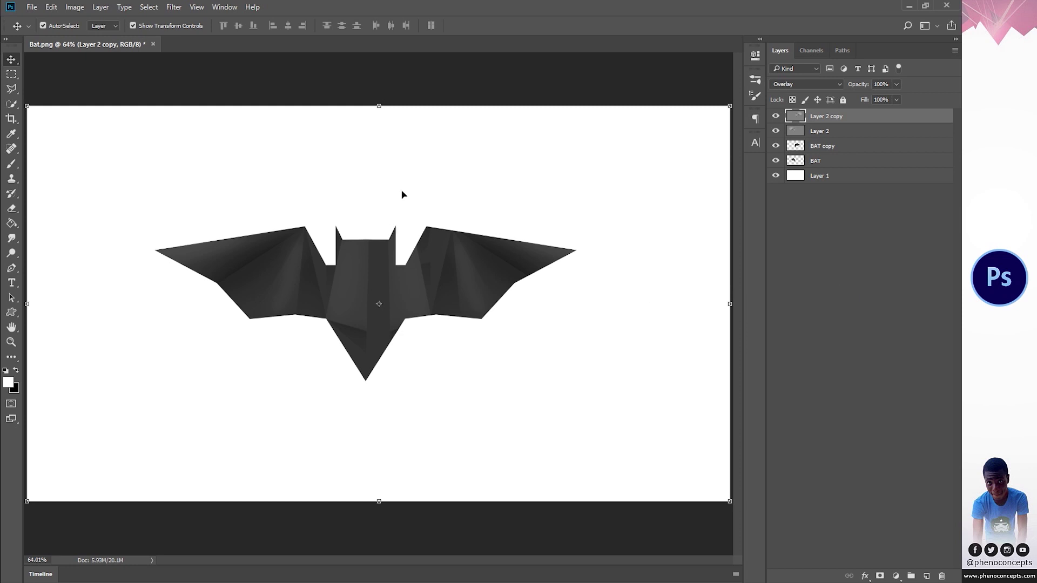
Step: Nudge the mirrored shading with arrow keys until it aligns with the right wing
{"action": "key", "text": "Left"}
{"action": "key", "text": "Left"}
{"action": "key", "text": "Left"}
{"action": "key", "text": "Left"}
{"action": "key", "text": "Left"}
{"action": "key", "text": "Left"}
{"action": "key", "text": "Left"}
{"action": "key", "text": "Left"}
{"action": "key", "text": "Left"}
{"action": "key", "text": "Left"}
{"action": "key", "text": "Left"}
{"action": "key", "text": "Left"}
{"action": "key", "text": "Left"}
{"action": "key", "text": "Left"}
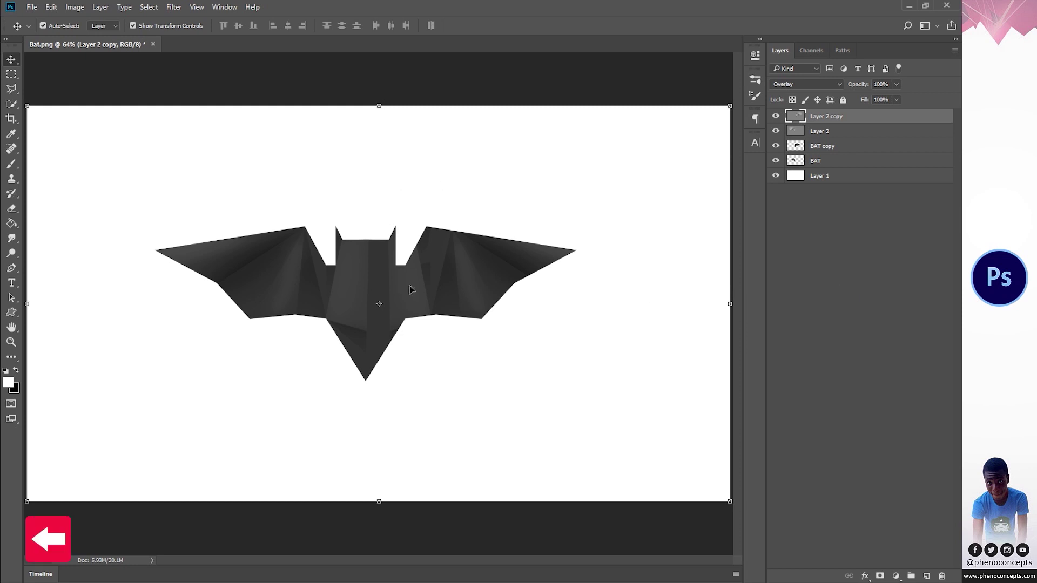
{"action": "key", "text": "Left"}
{"action": "key", "text": "Left"}
{"action": "key", "text": "Left"}
{"action": "key", "text": "Left"}
{"action": "key", "text": "Left"}
{"action": "key", "text": "Left"}
{"action": "key", "text": "Left"}
{"action": "key", "text": "Left"}
{"action": "key", "text": "Left"}
{"action": "key", "text": "Left"}
{"action": "key", "text": "Left"}
{"action": "key", "text": "Left"}
{"action": "key", "text": "Left"}
{"action": "key", "text": "Left"}
{"action": "key", "text": "Left"}
{"action": "key", "text": "Left"}
{"action": "key", "text": "Left"}
{"action": "key", "text": "Left"}
{"action": "key", "text": "Left"}
{"action": "key", "text": "Left"}
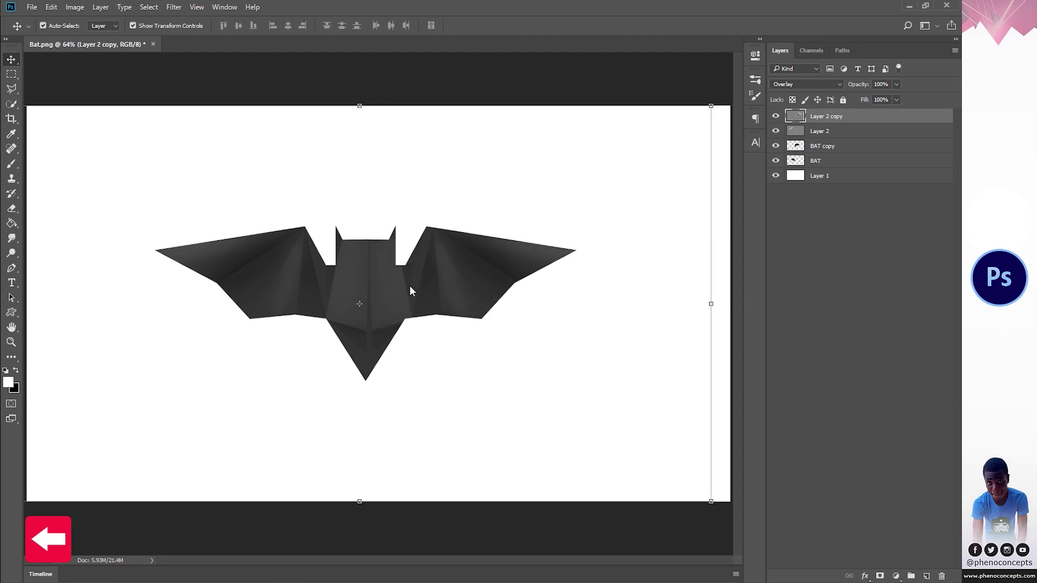
{"action": "key", "text": "Left"}
{"action": "key", "text": "Left"}
{"action": "key", "text": "Left"}
{"action": "key", "text": "Left"}
{"action": "key", "text": "Left"}
{"action": "key", "text": "Left"}
{"action": "key", "text": "Left"}
{"action": "key", "text": "Left"}
{"action": "key", "text": "Left"}
{"action": "key", "text": "Left"}
{"action": "key", "text": "Left"}
{"action": "key", "text": "Right"}
{"action": "key", "text": "Right"}
{"action": "key", "text": "Right"}
{"action": "key", "text": "Right"}
{"action": "key", "text": "Right"}
{"action": "key", "text": "Right"}
{"action": "key", "text": "Right"}
{"action": "key", "text": "Right"}
{"action": "key", "text": "Right"}
{"action": "key", "text": "Right"}
{"action": "key", "text": "Right"}
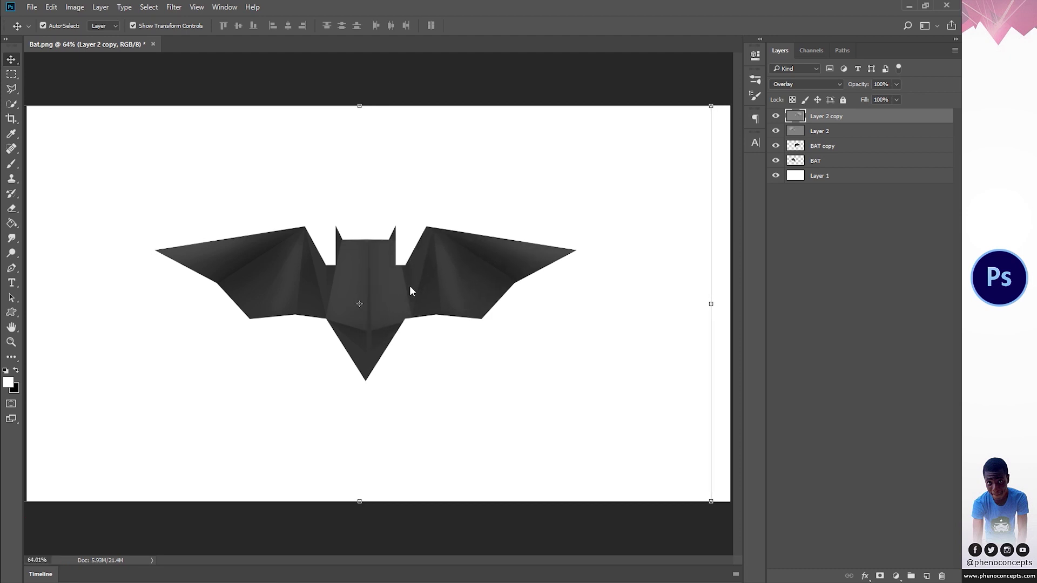
{"action": "left_click", "coordinate": [869, 296]}
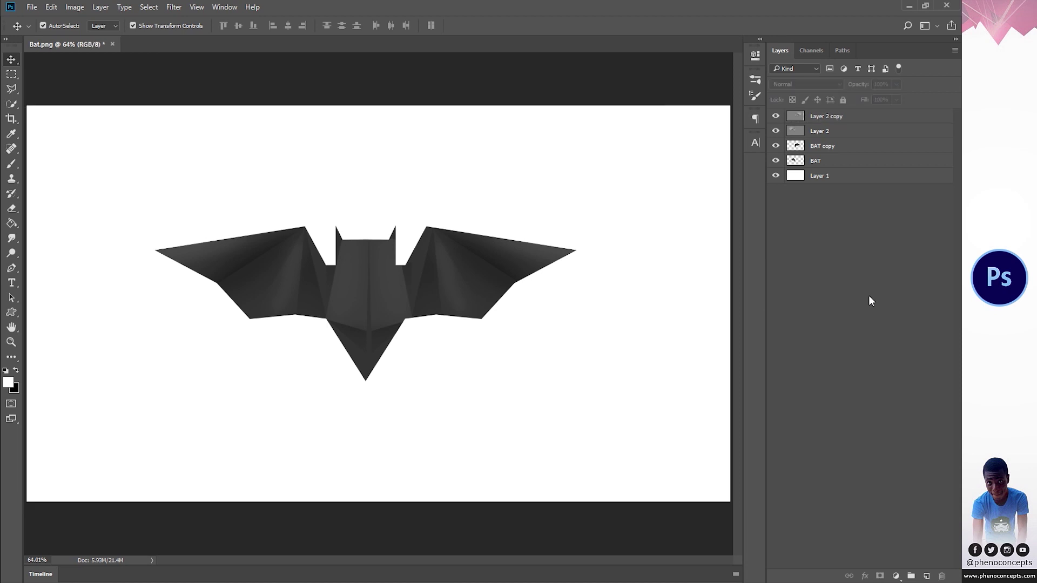